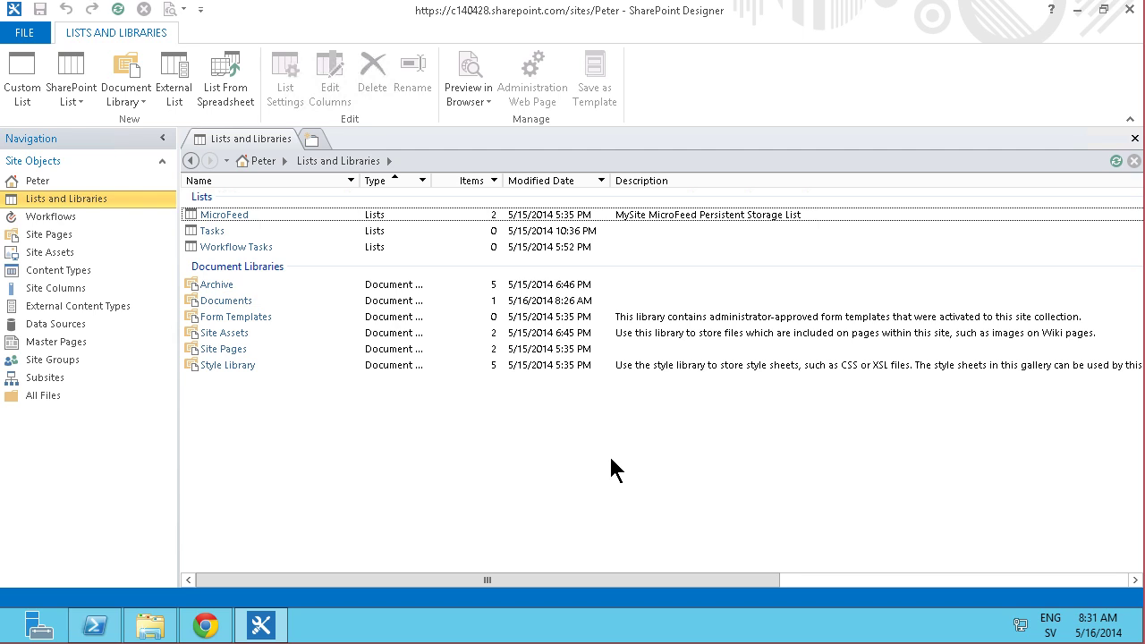
- Create a custom list named 'Phone subscriptions' and open its settings page
left_click(21, 76)
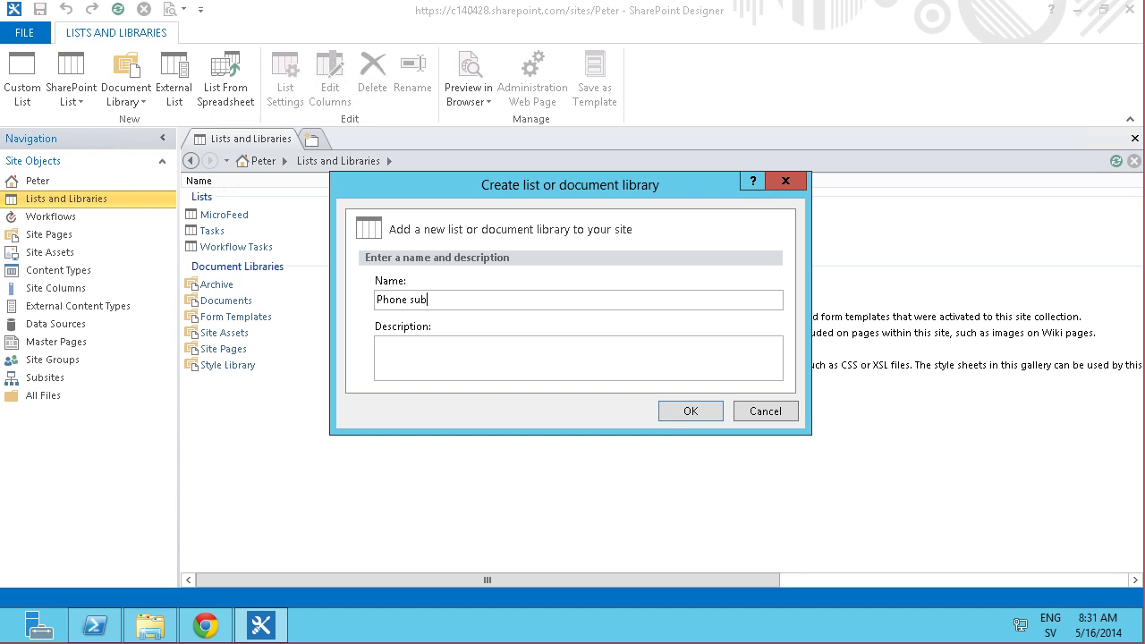
type("Phone subscription")
key("Return")
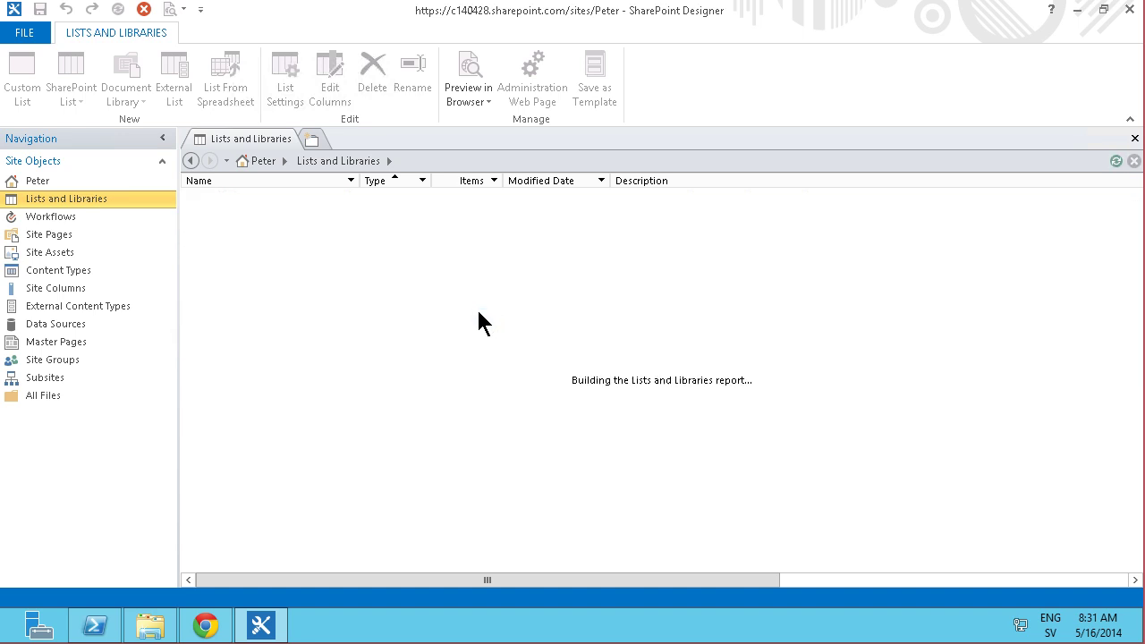
double_click(237, 232)
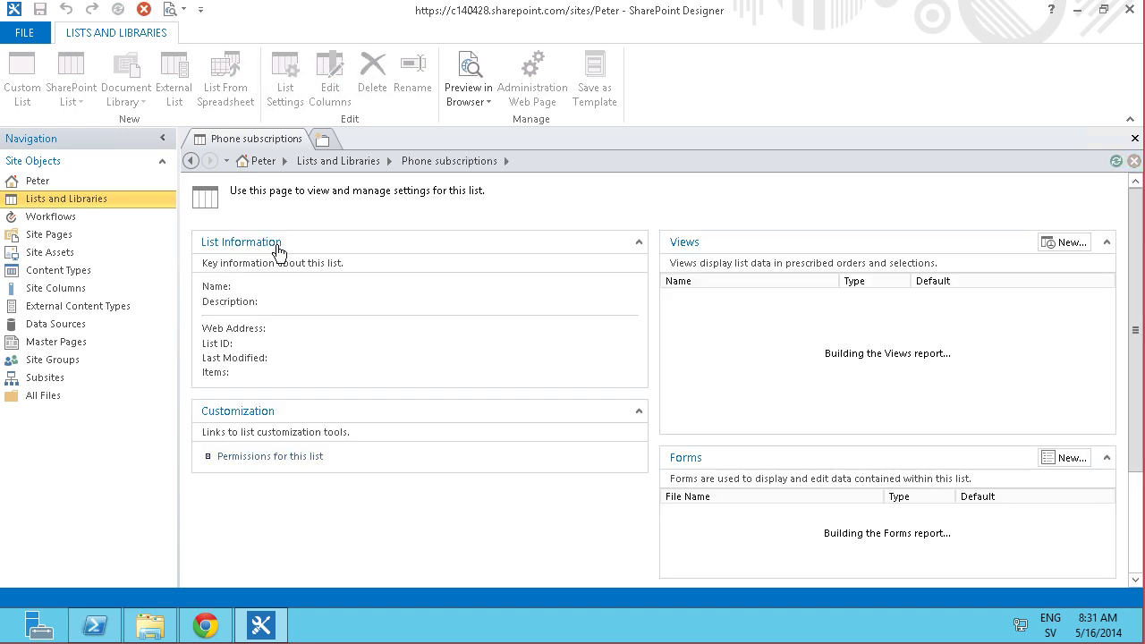
- Add a Date and Time column named Expiry to the list
left_click(269, 457)
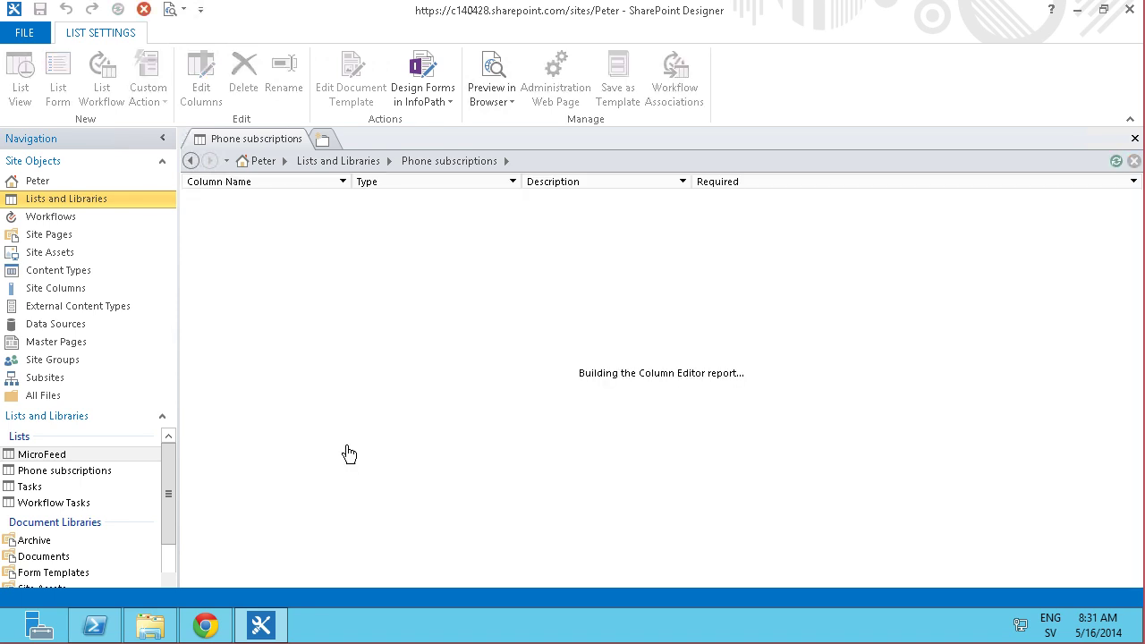
left_click(38, 106)
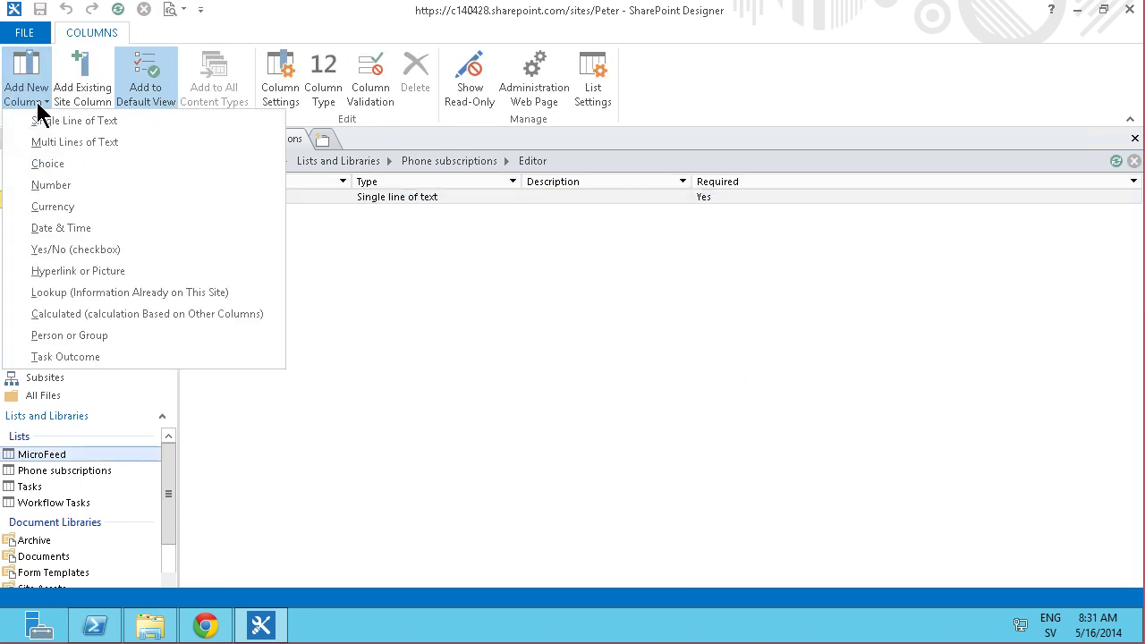
left_click(71, 231)
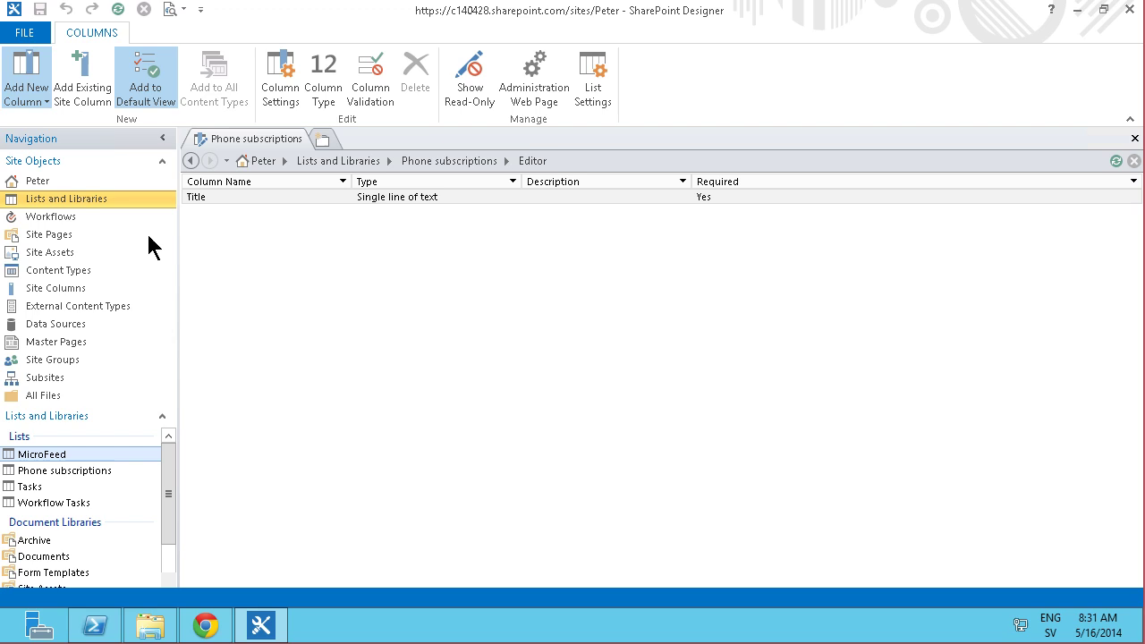
type("Exp")
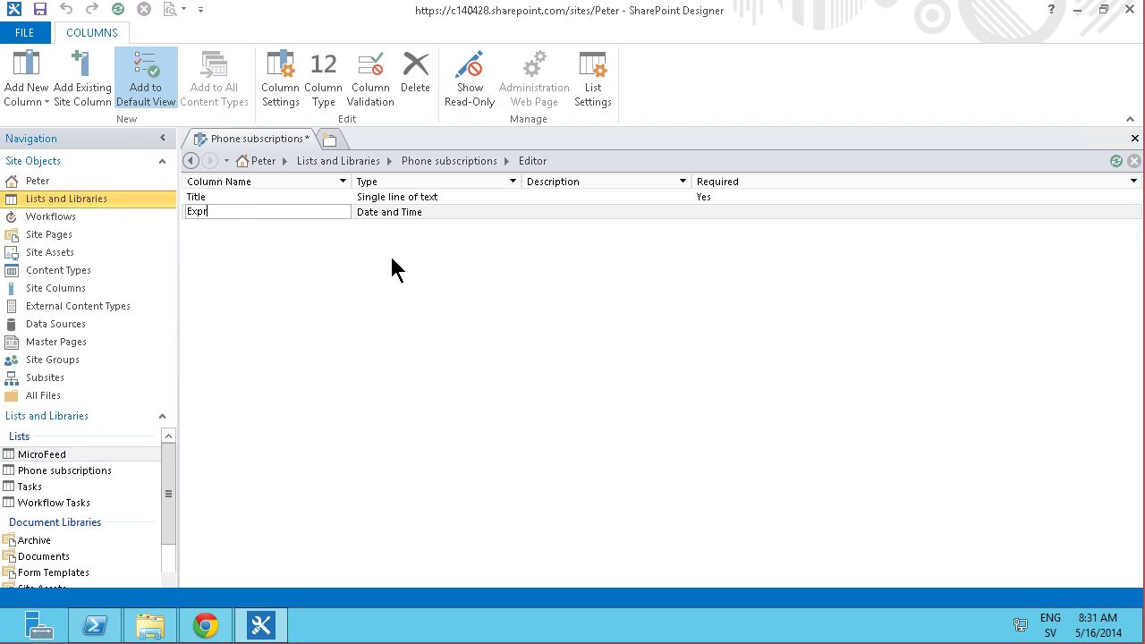
type("iry")
key("Return")
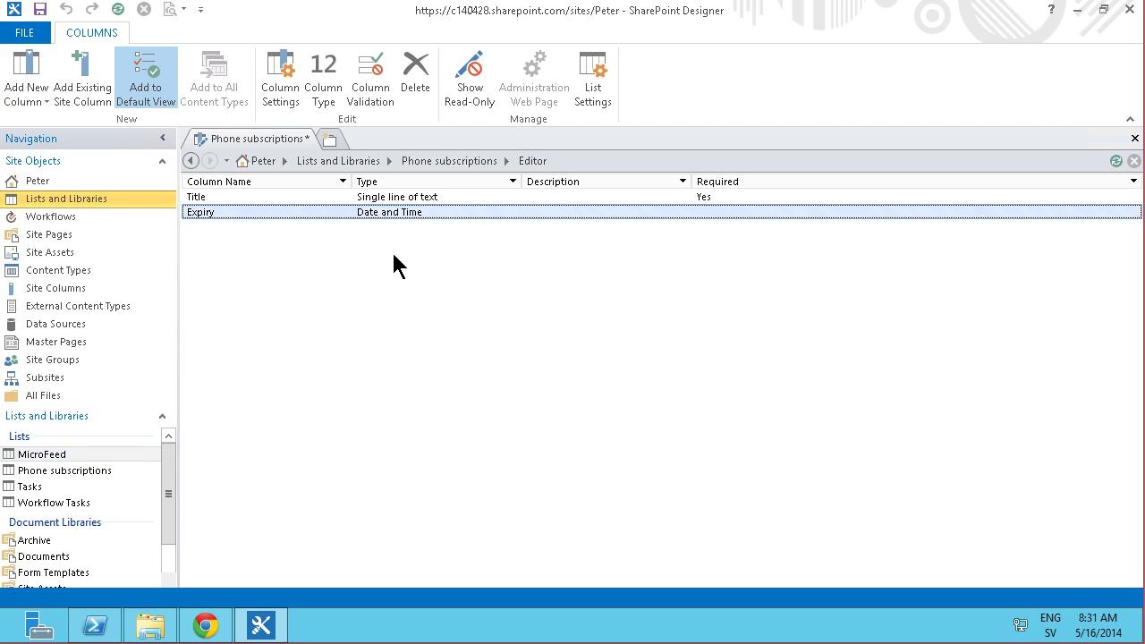
double_click(239, 226)
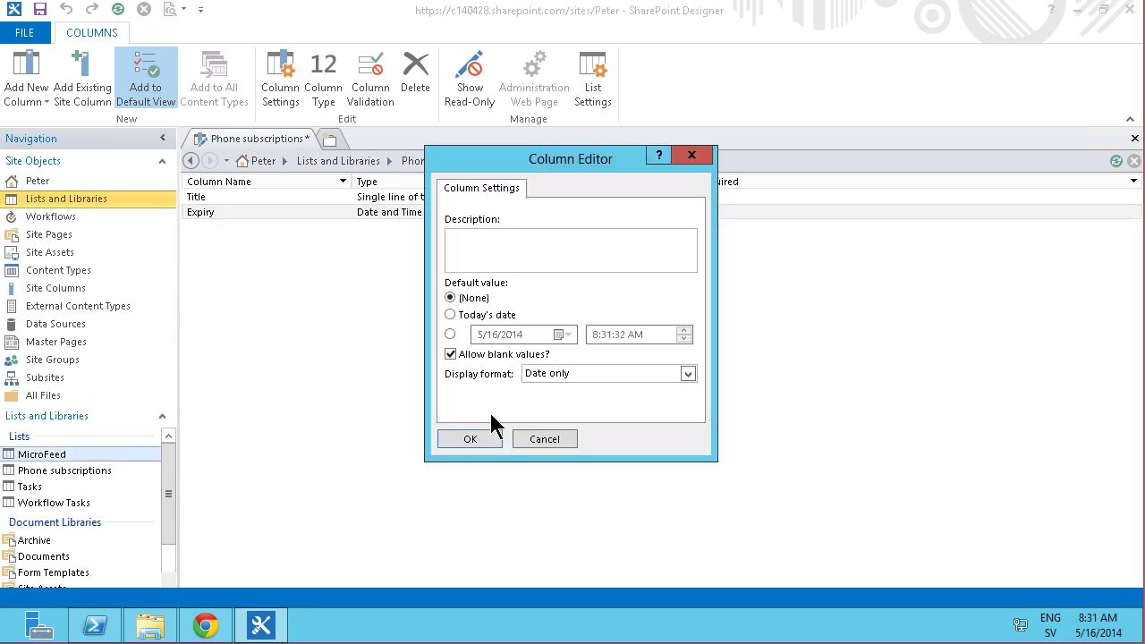
left_click(469, 439)
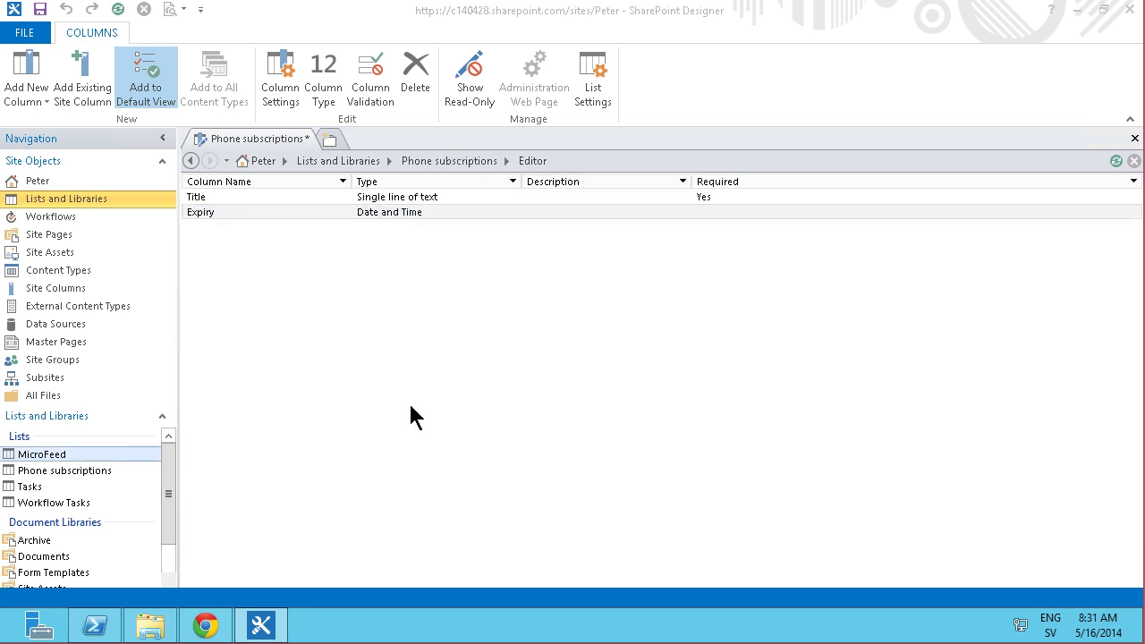
- Add a Date and Time column named Renewal with no default value
left_click(29, 102)
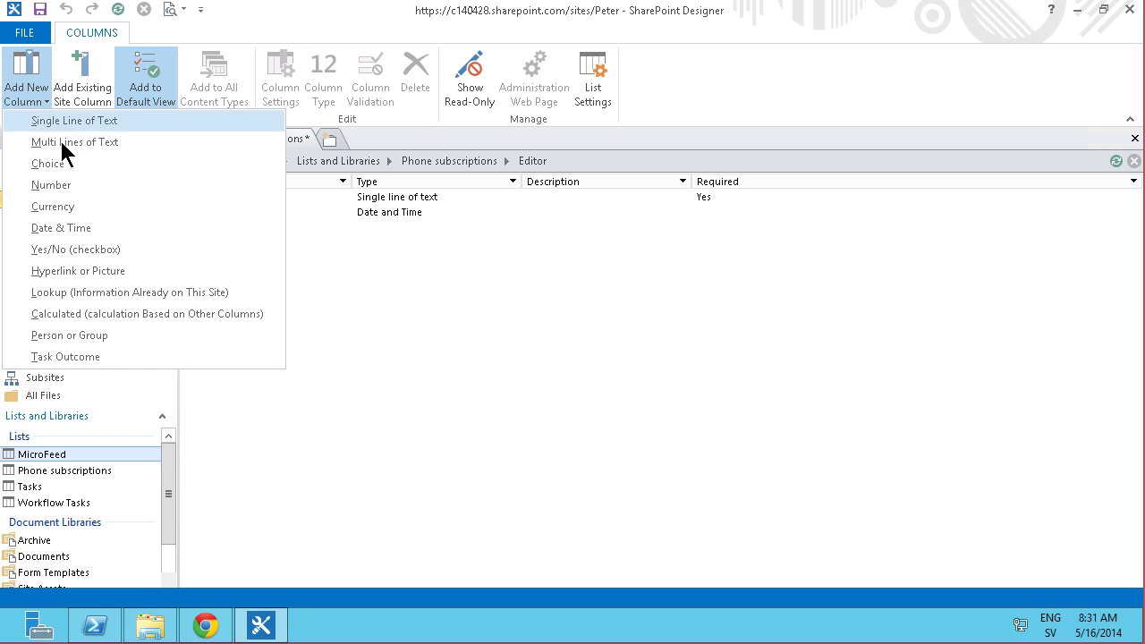
left_click(78, 227)
type("Renewal")
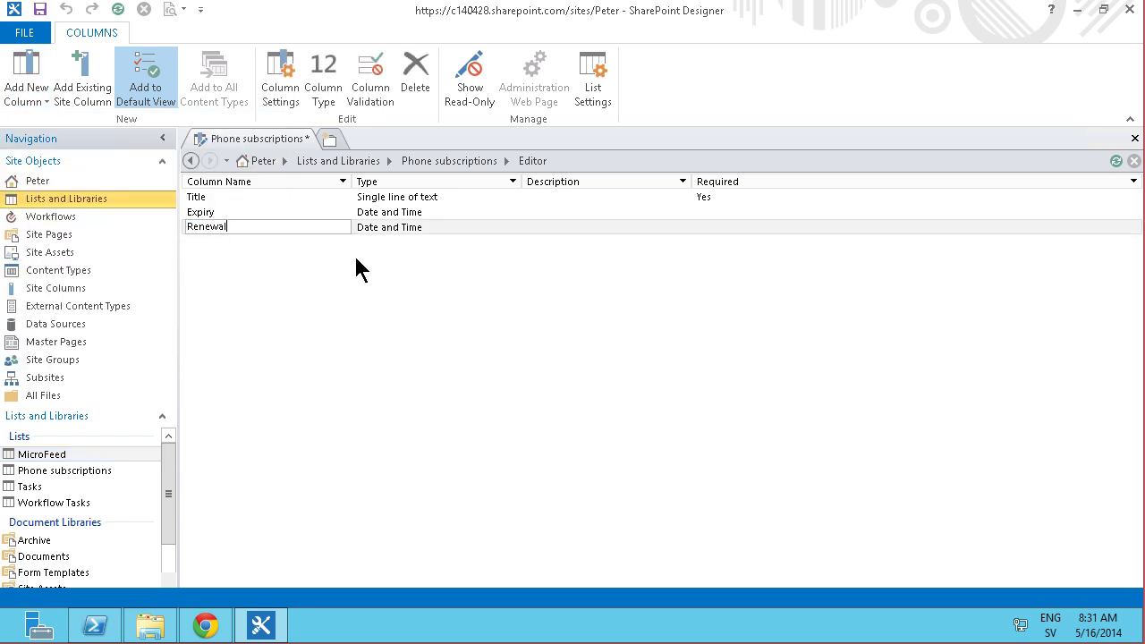
key("Return")
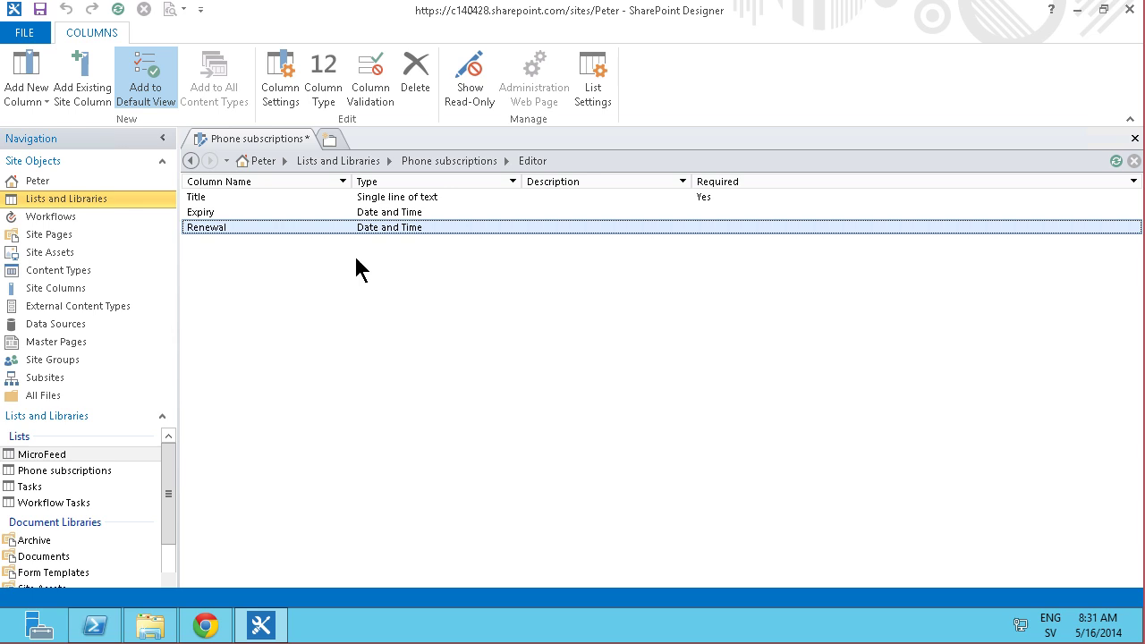
double_click(224, 231)
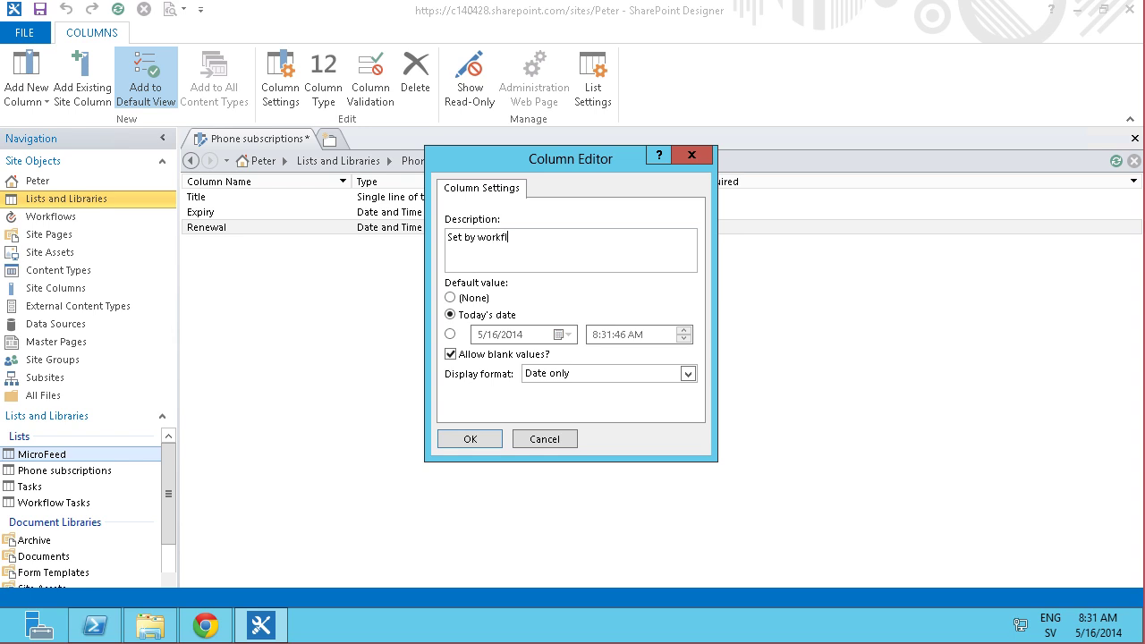
left_click(460, 298)
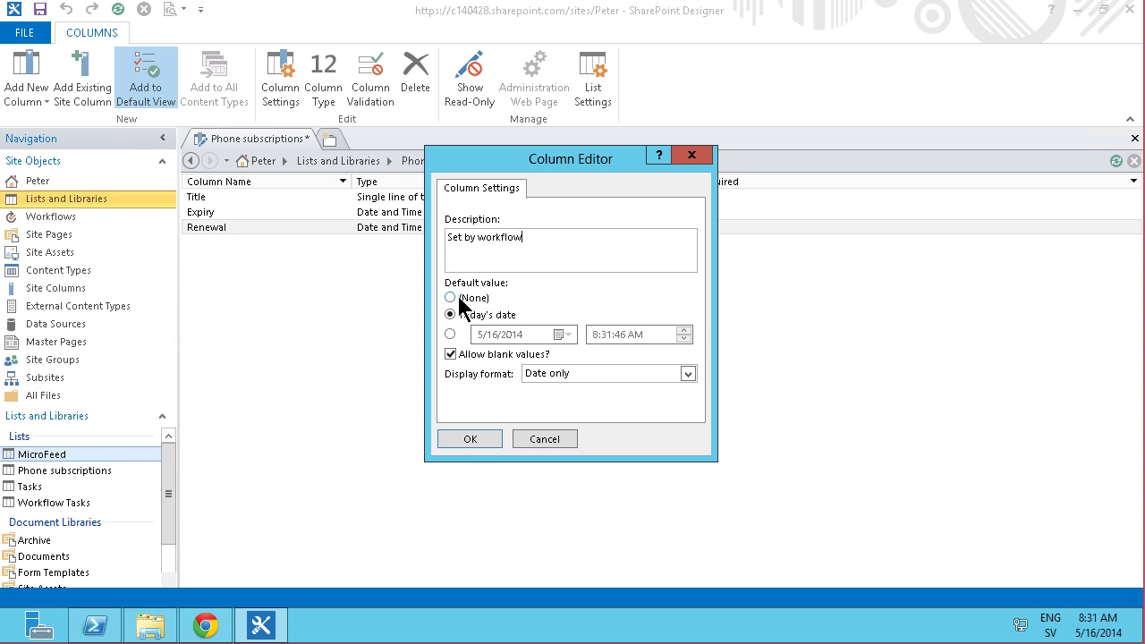
left_click(471, 438)
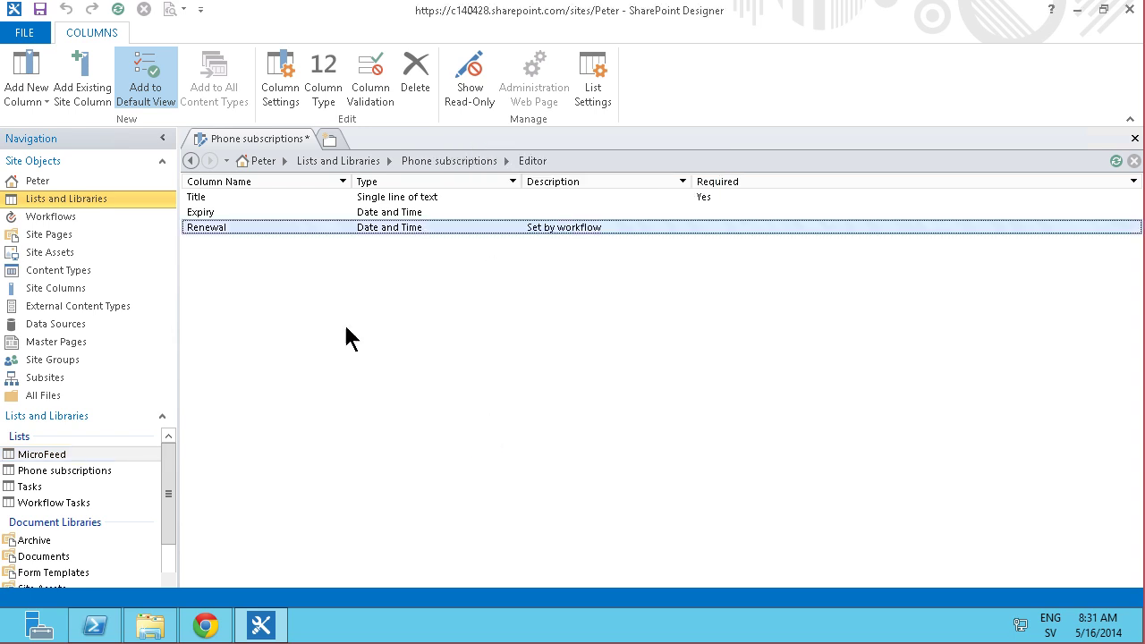
- Add a Person or Group column named Responsible and save the list columns
left_click(39, 112)
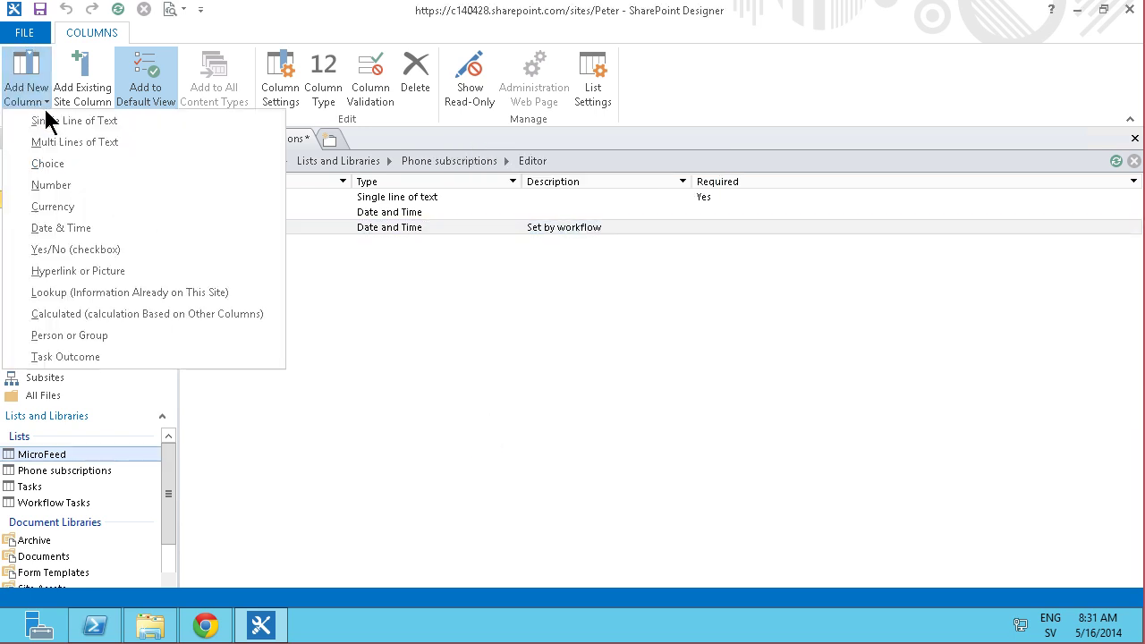
left_click(88, 333)
type("Responsible")
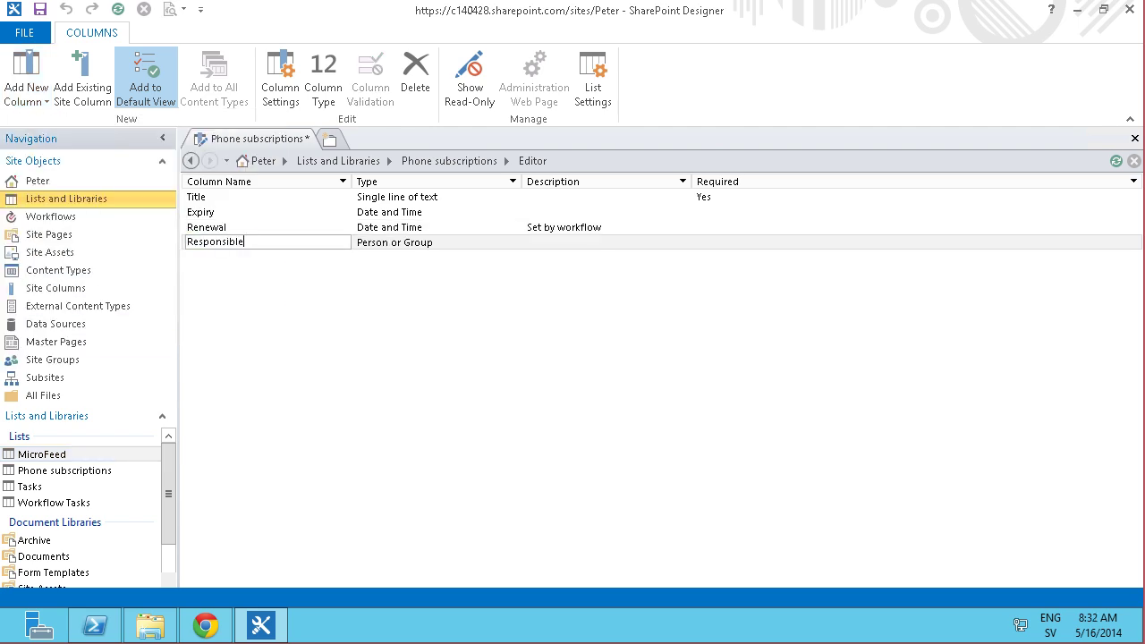
key("Return")
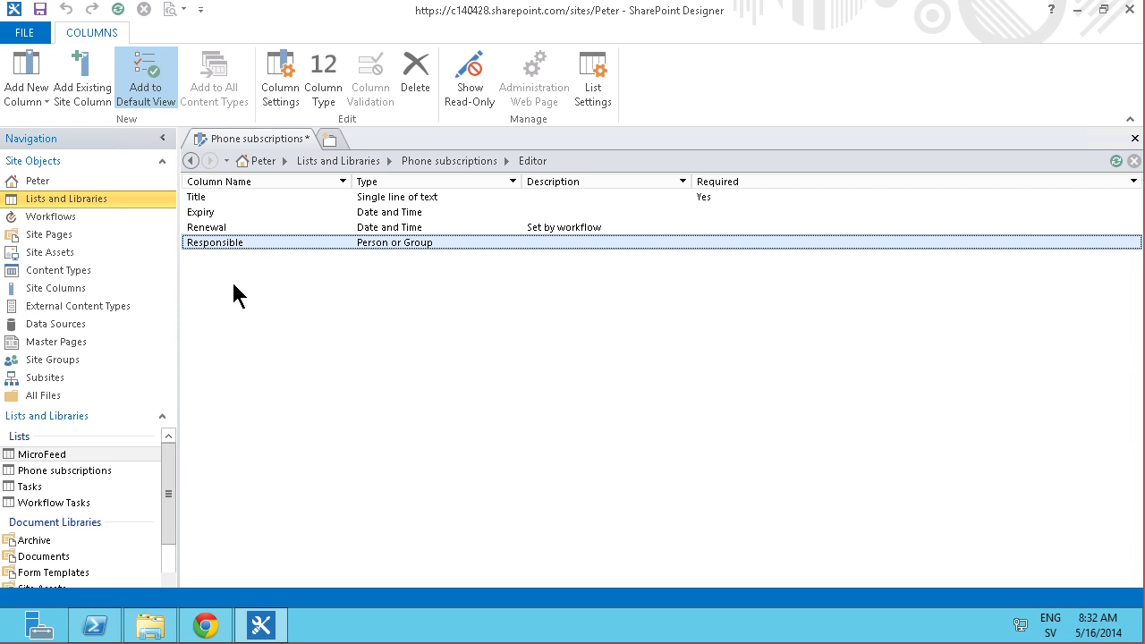
left_click(315, 266)
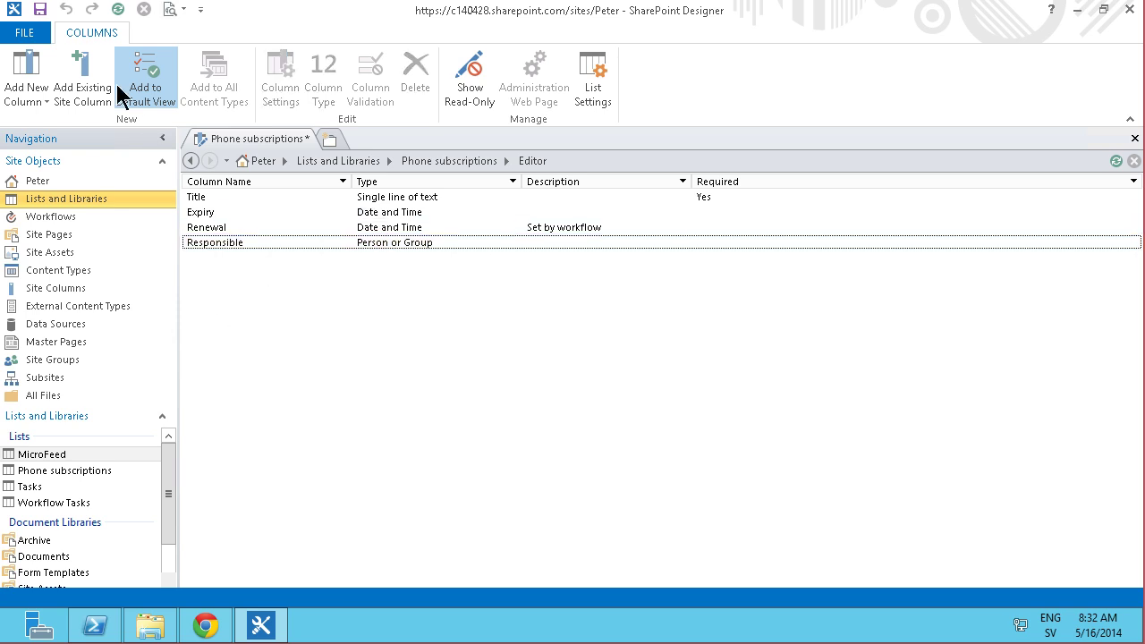
left_click(40, 14)
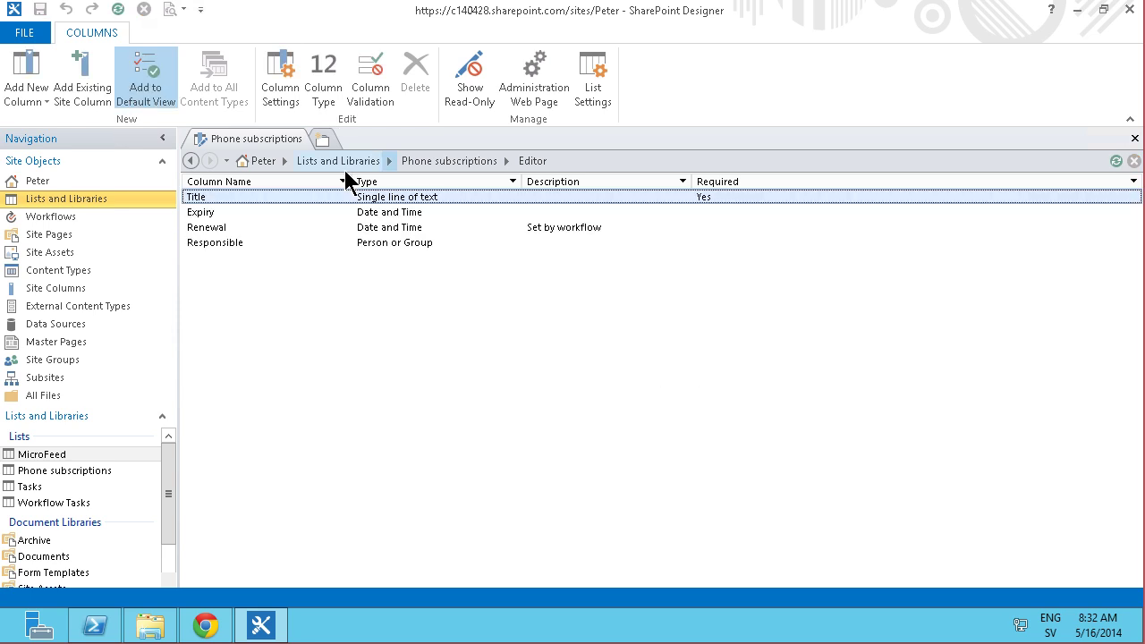
- Create a SharePoint 2013 list workflow named SetRenewal for the Phone subscriptions list
left_click(440, 161)
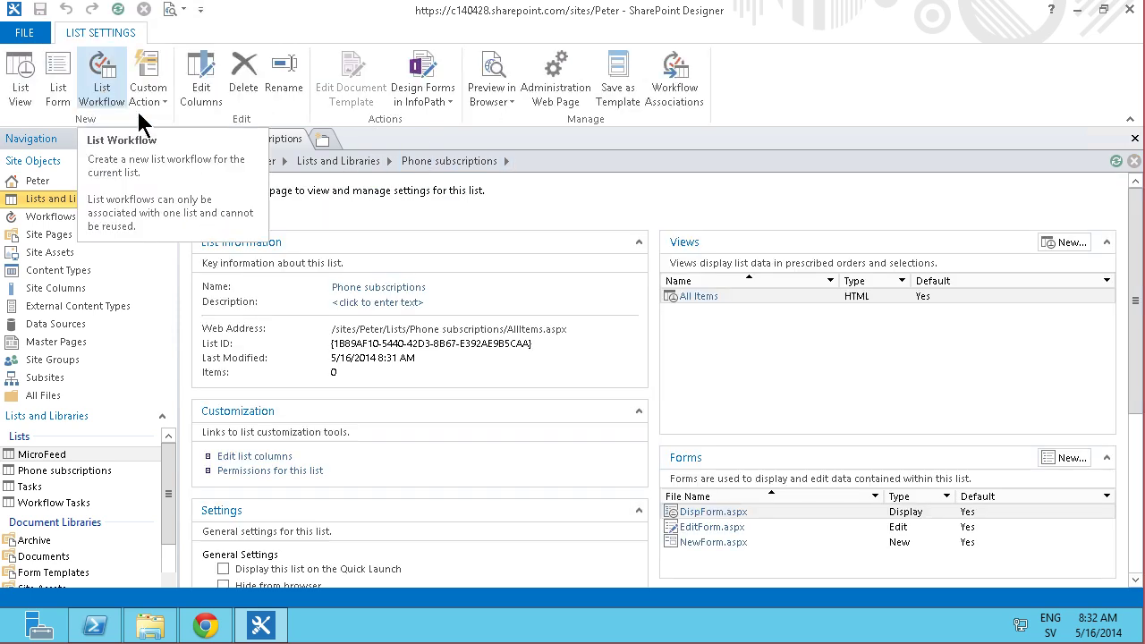
left_click(101, 92)
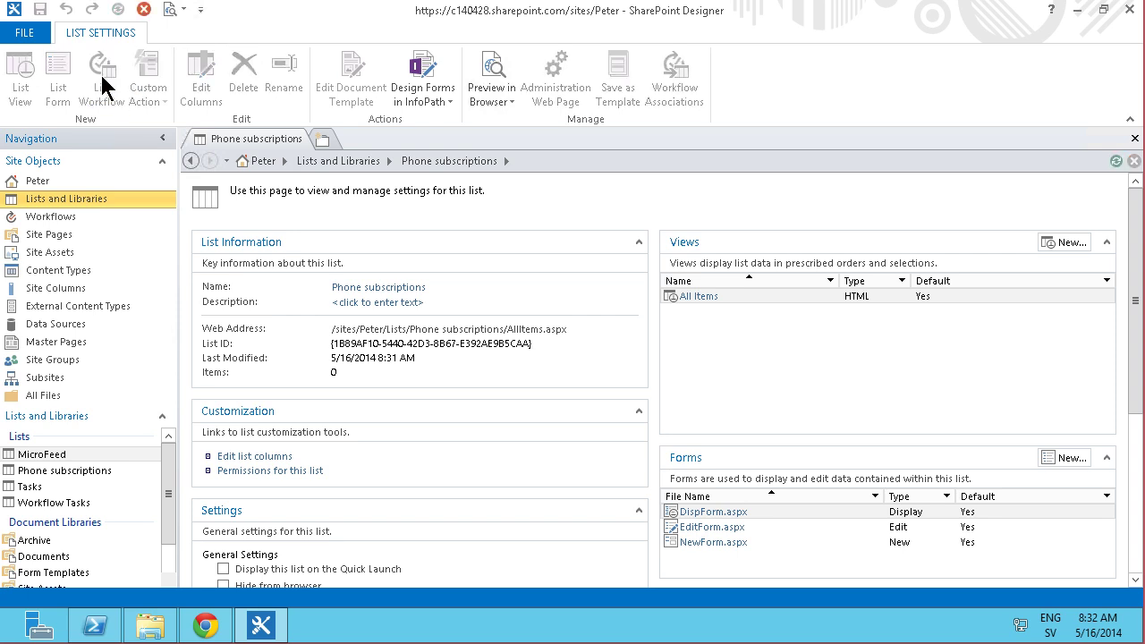
type("SetRen")
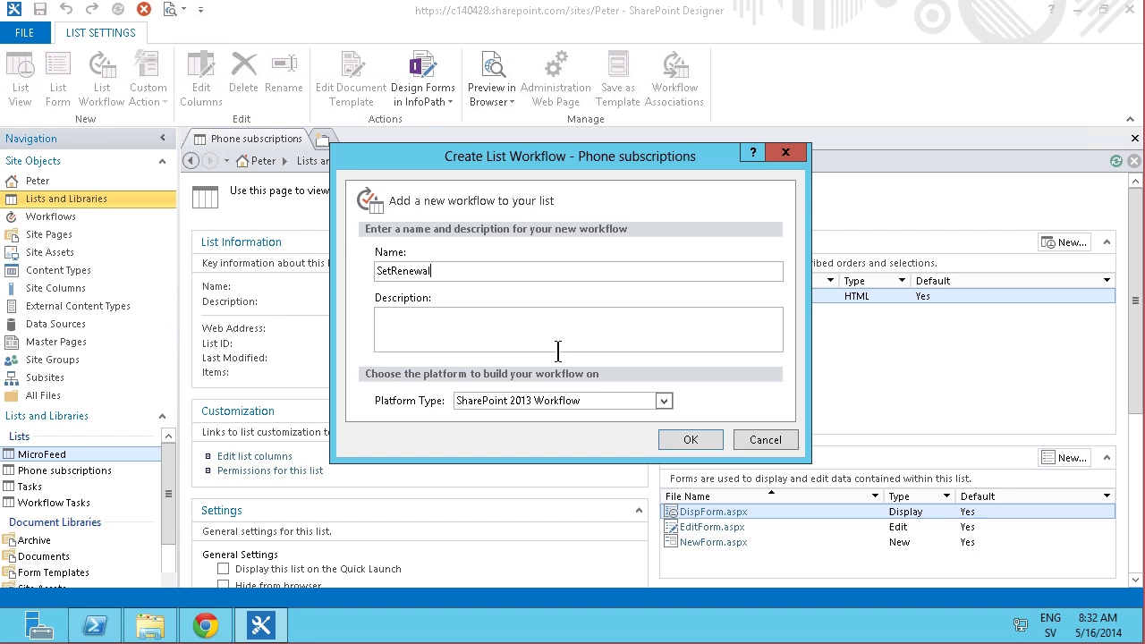
type("ewal")
left_click(585, 400)
left_click(585, 399)
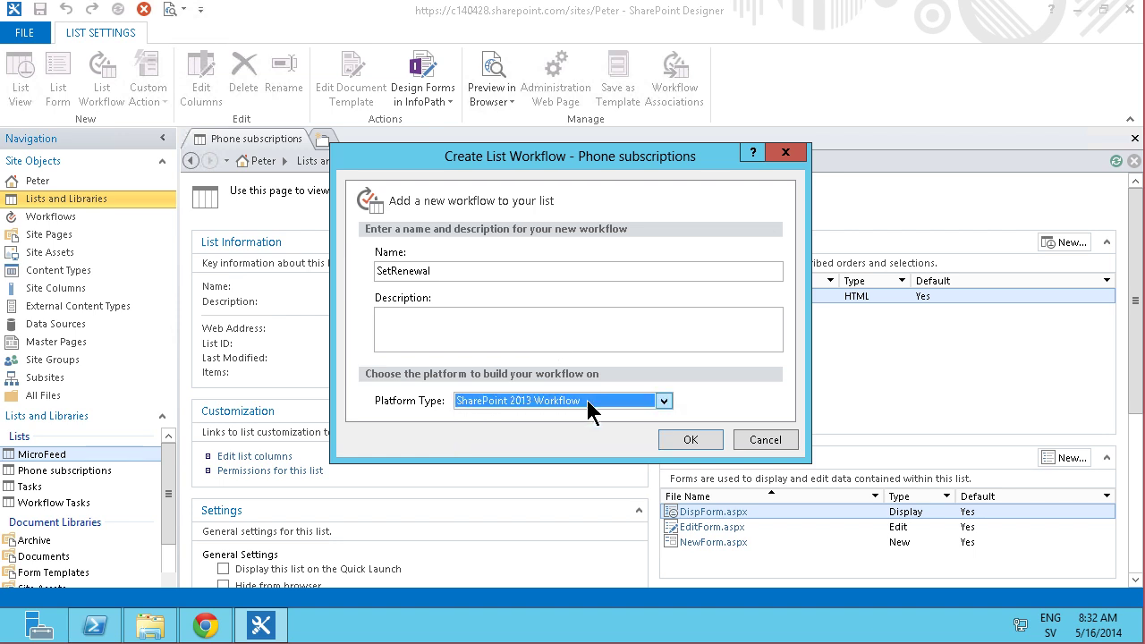
left_click(684, 441)
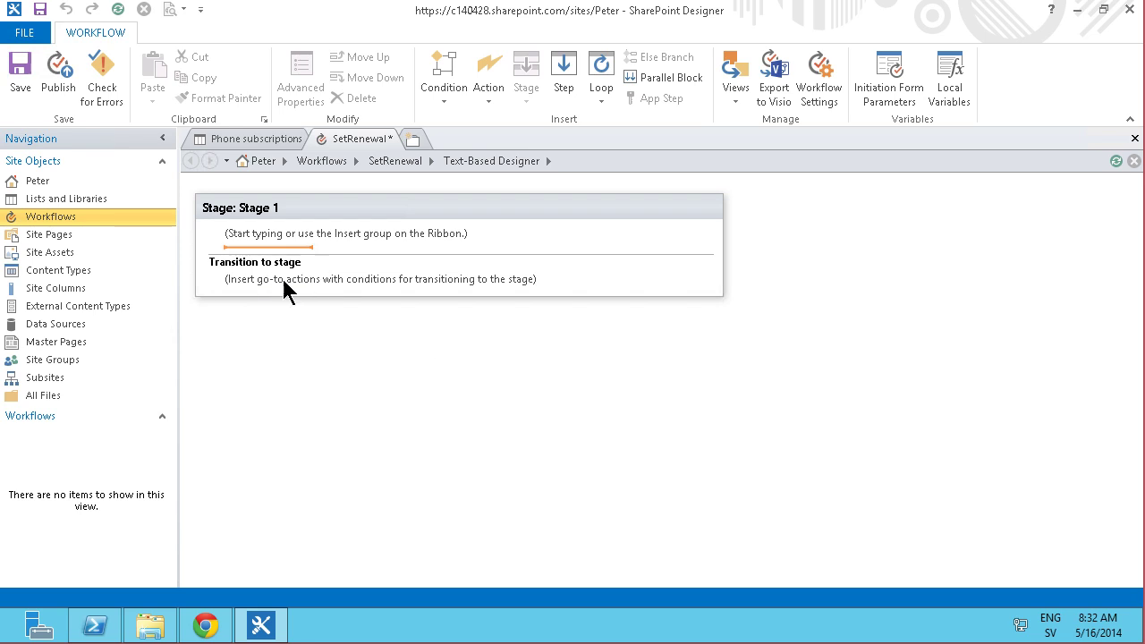
- Make Stage 1 go to End of Workflow and open SetRenewal's settings page
left_click(283, 280)
type("go")
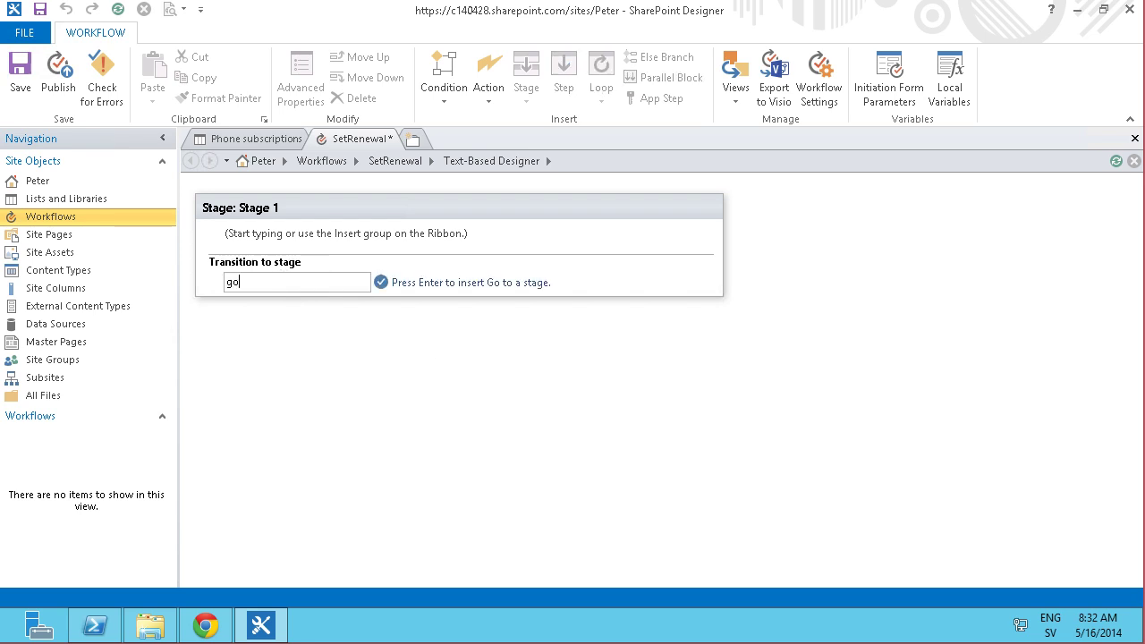
key("Return")
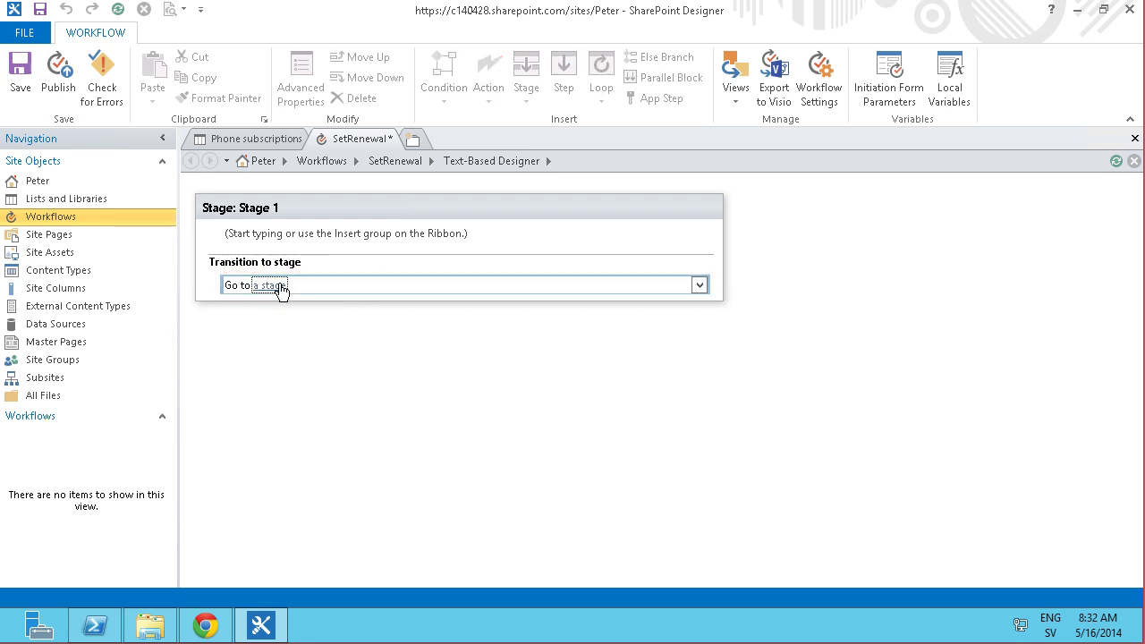
left_click(279, 284)
left_click(300, 318)
left_click(286, 234)
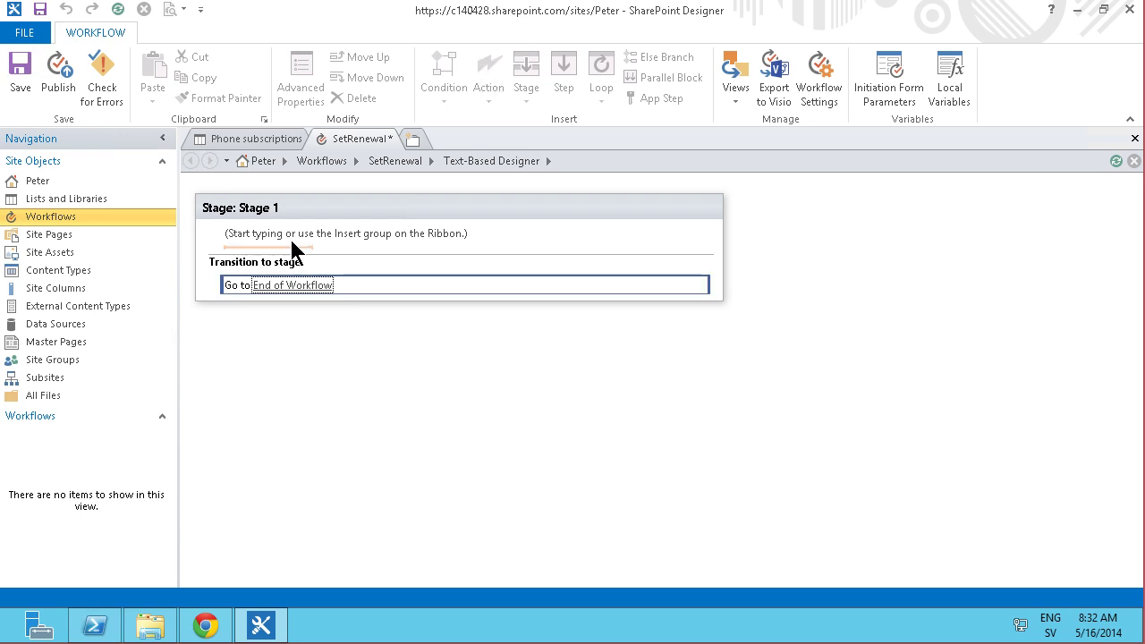
left_click(407, 162)
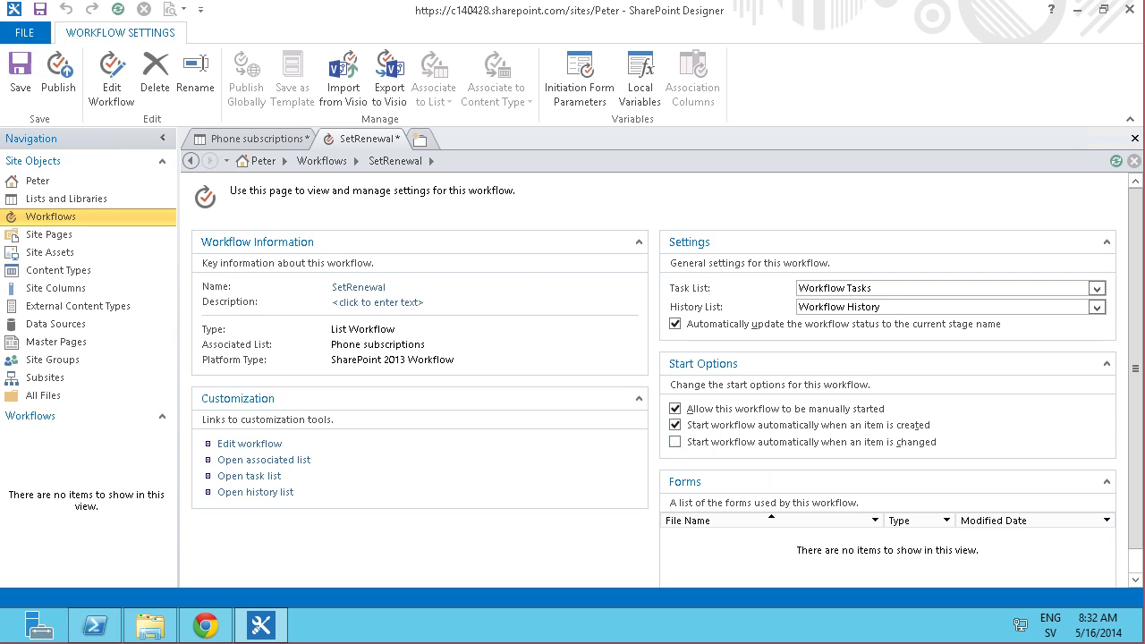
- Insert an Add Time to Date action that adds -14 days
scroll(669, 395, "down", 1)
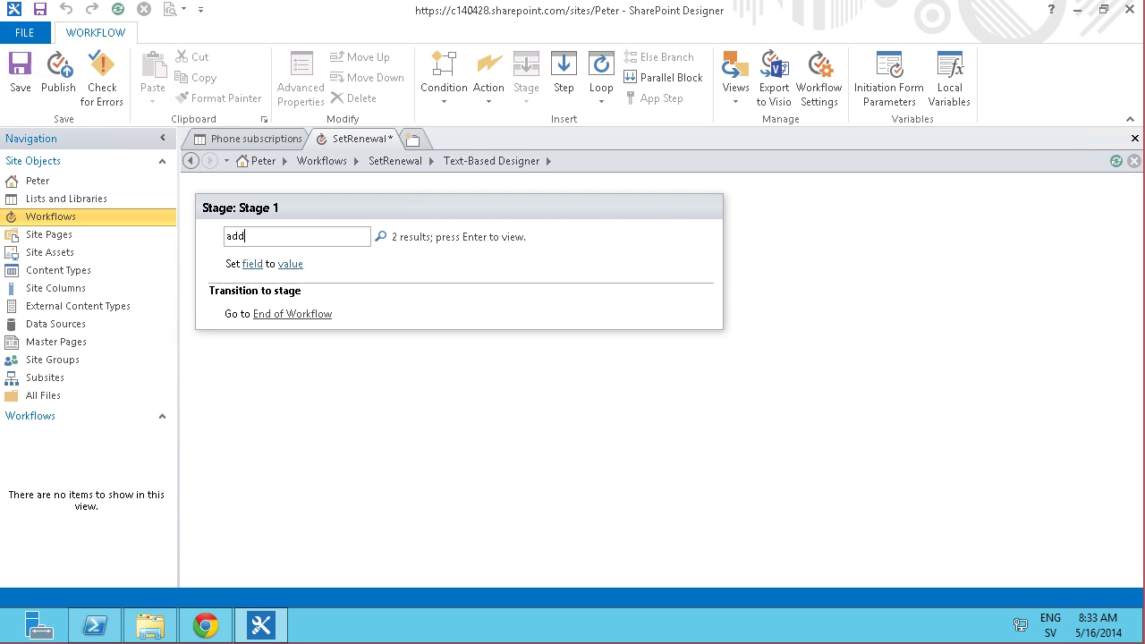
key("Return")
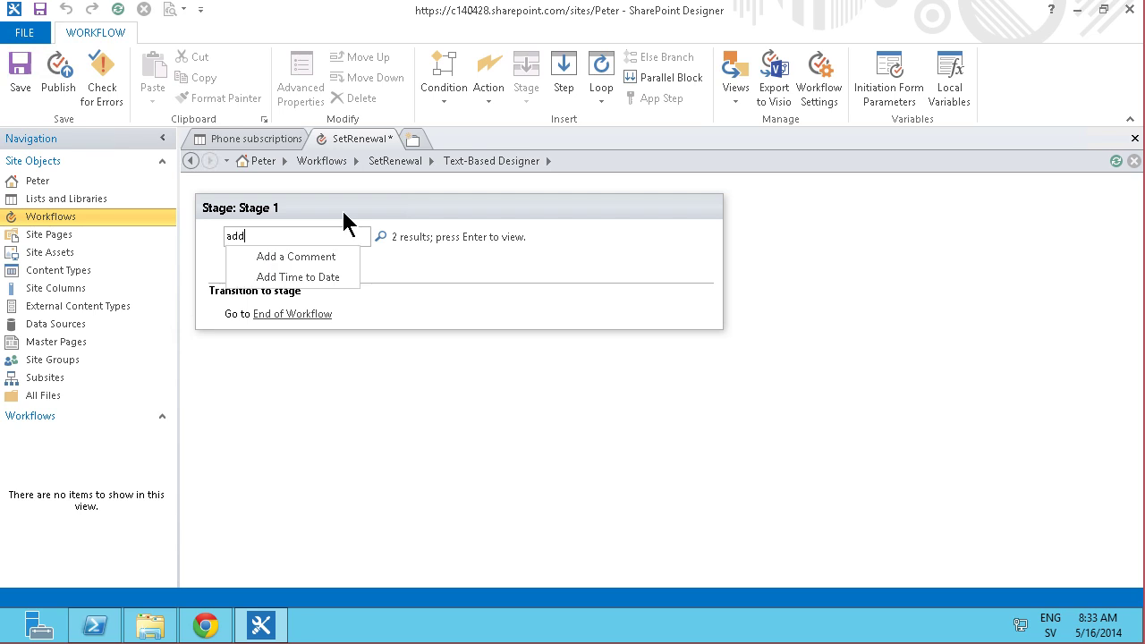
left_click(299, 277)
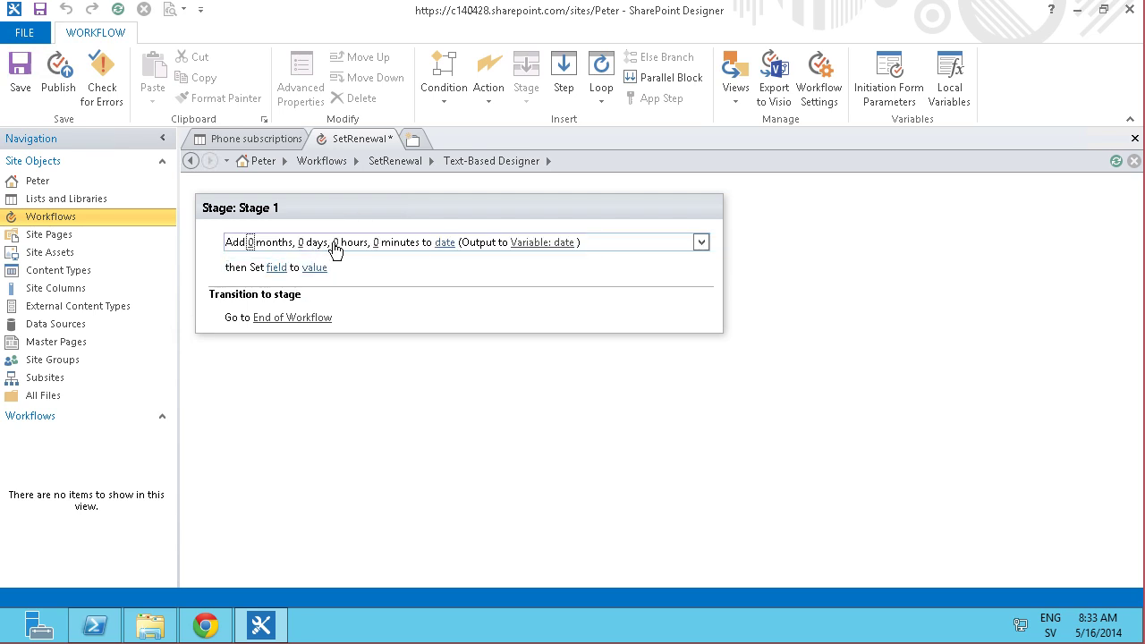
left_click(302, 243)
type("-")
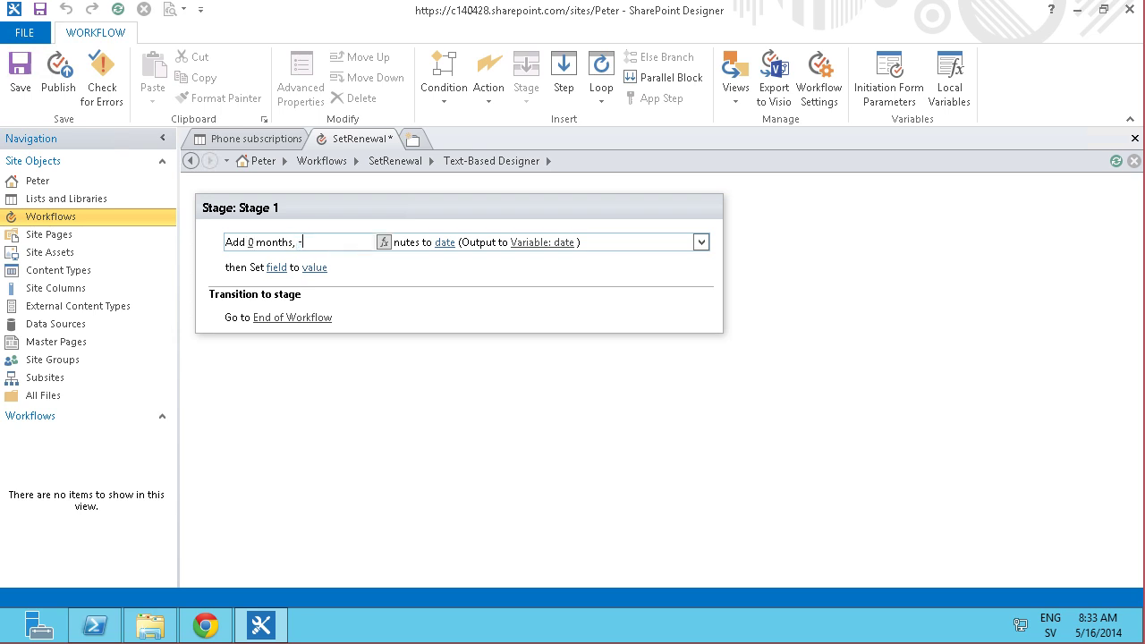
type("14")
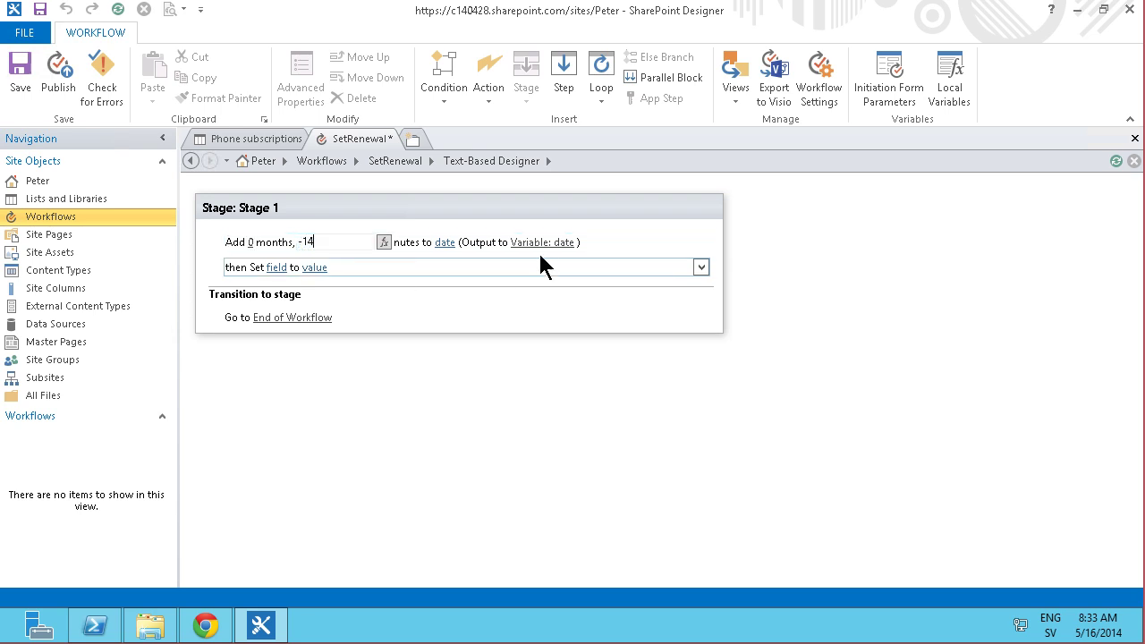
left_click(448, 244)
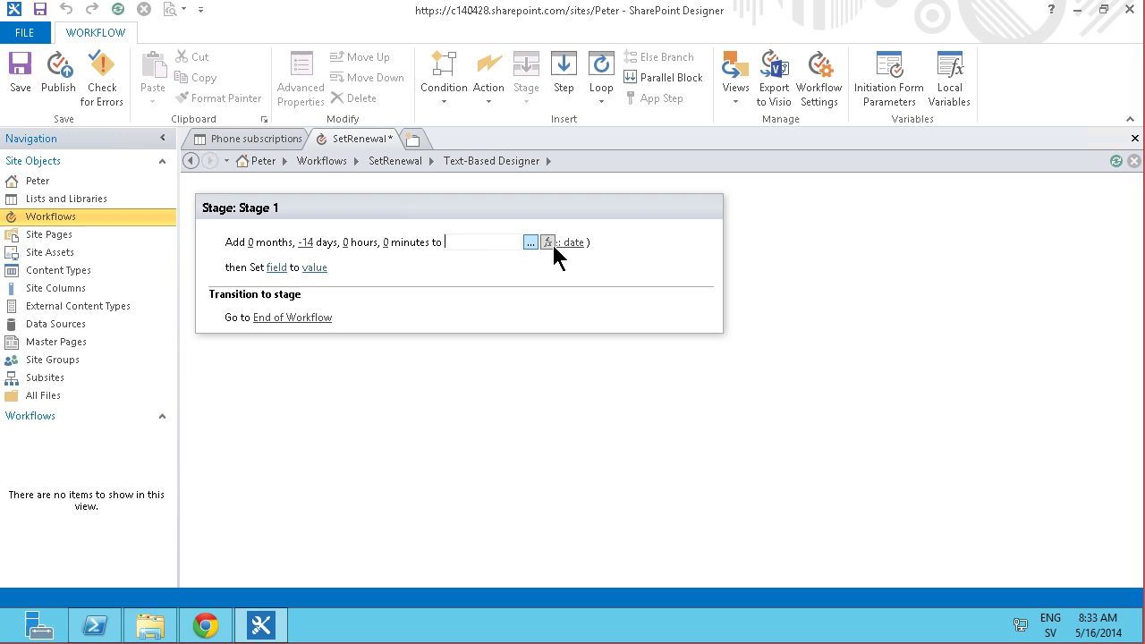
- Base the date on Current Item:Expiry and output it to a new variable MyRenewalDate
left_click(549, 244)
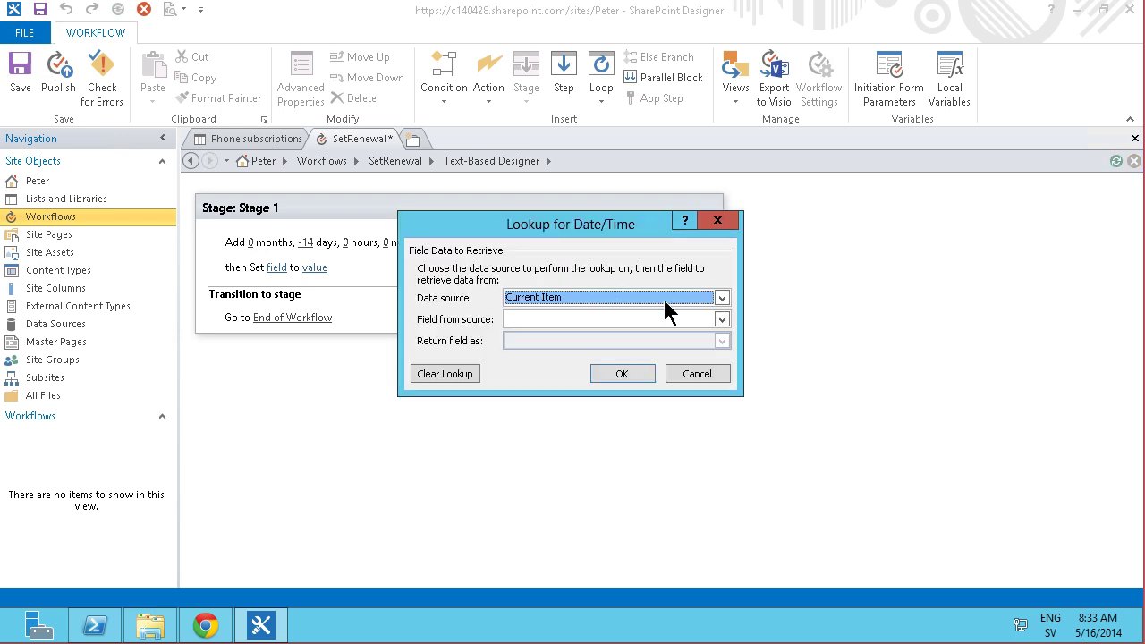
left_click(721, 321)
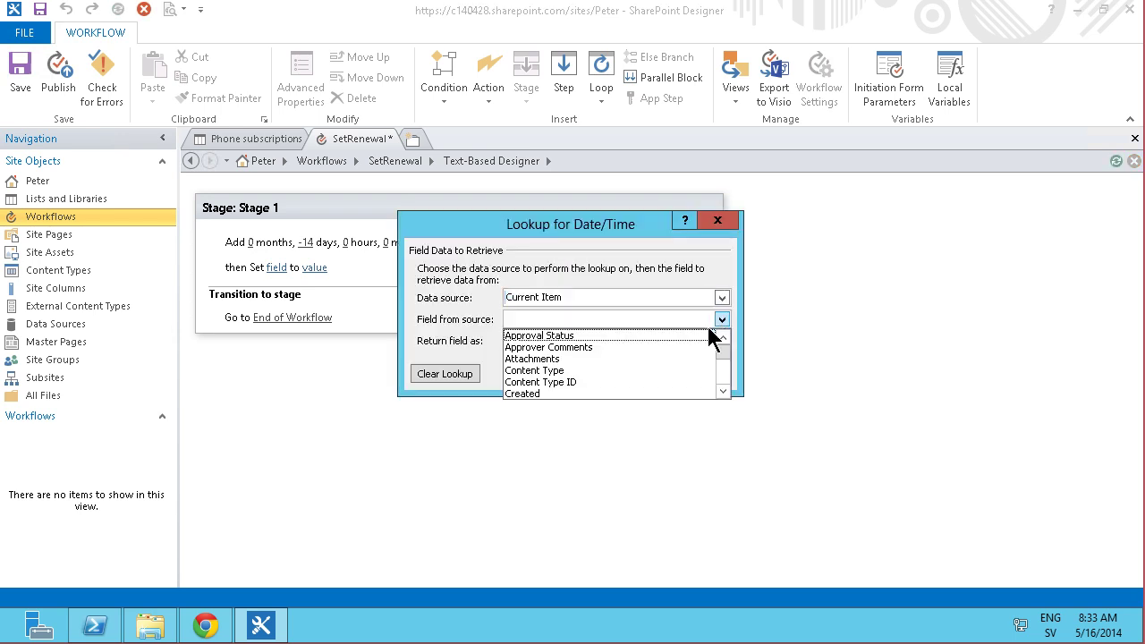
left_click(724, 395)
scroll(707, 390, "down", 2)
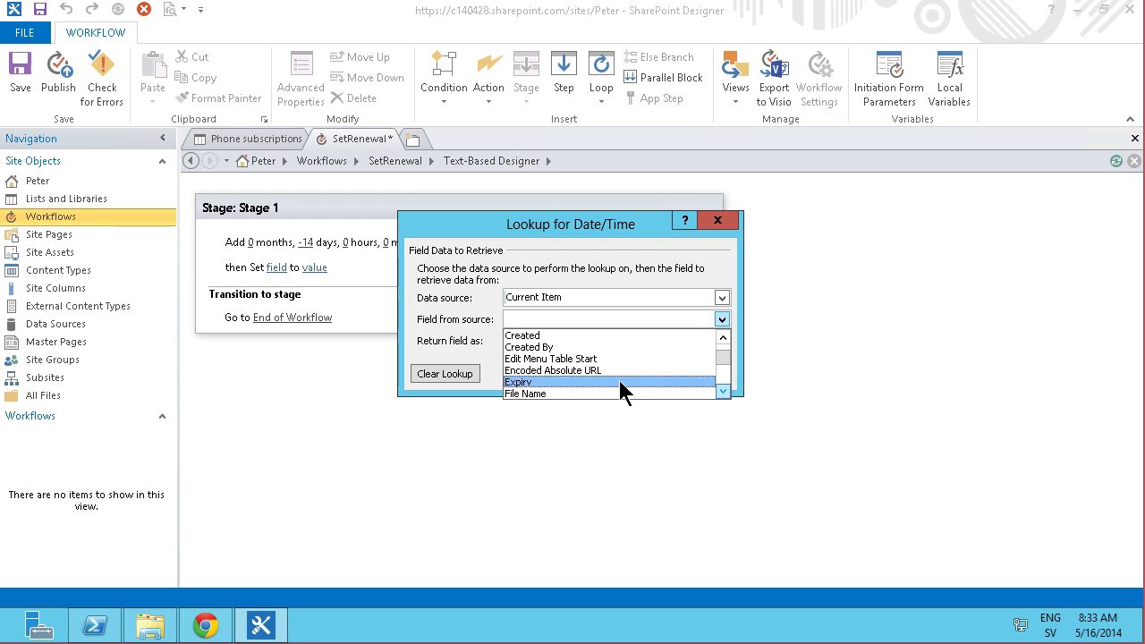
left_click(618, 381)
left_click(618, 374)
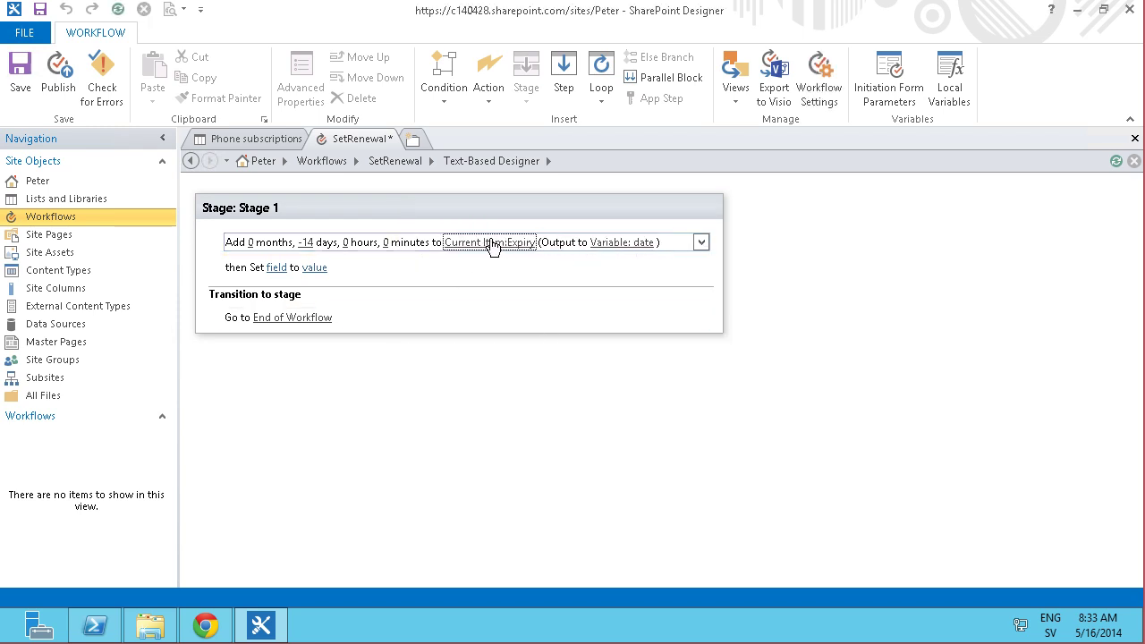
left_click(637, 245)
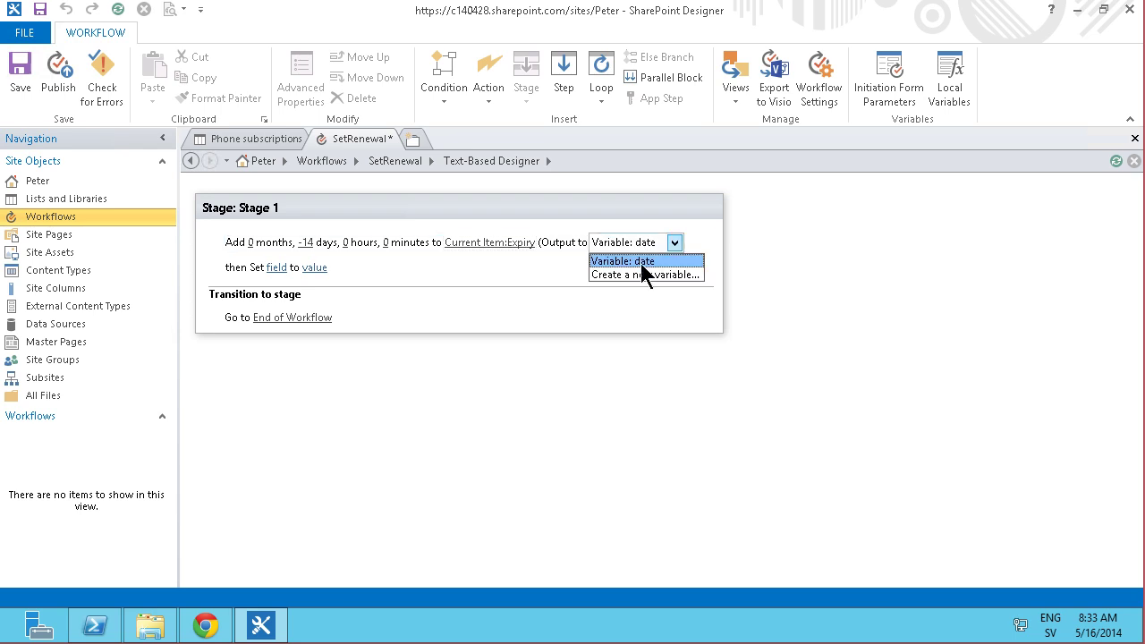
left_click(644, 276)
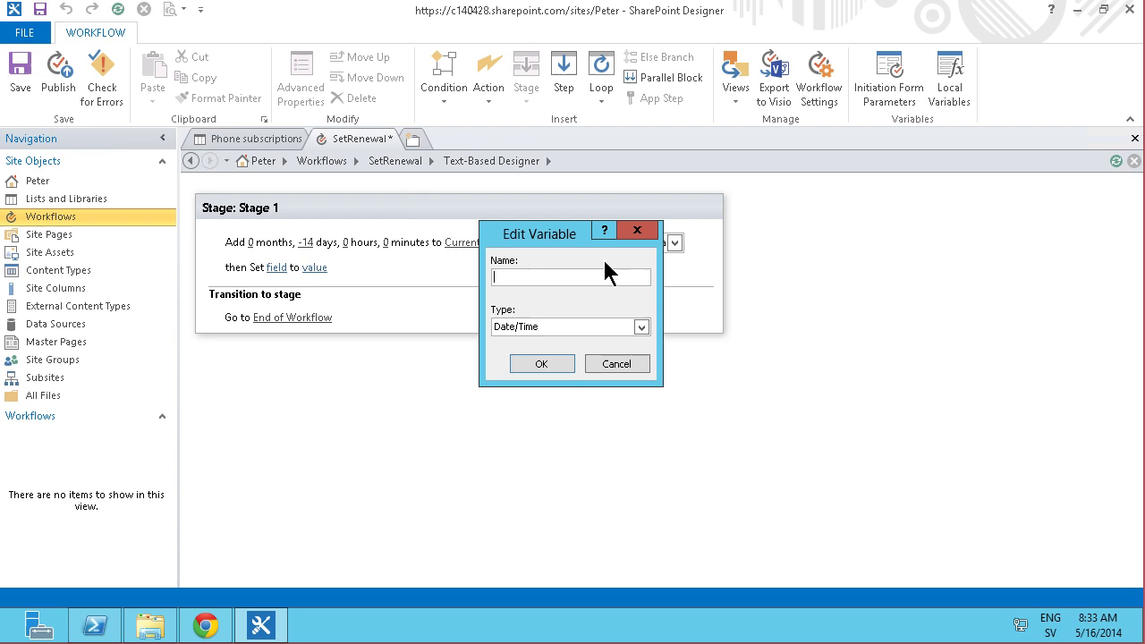
type("MyRenewalDate")
- Set the item's Renewal field to Variable: MyRenewalDate
left_click(542, 363)
left_click(277, 268)
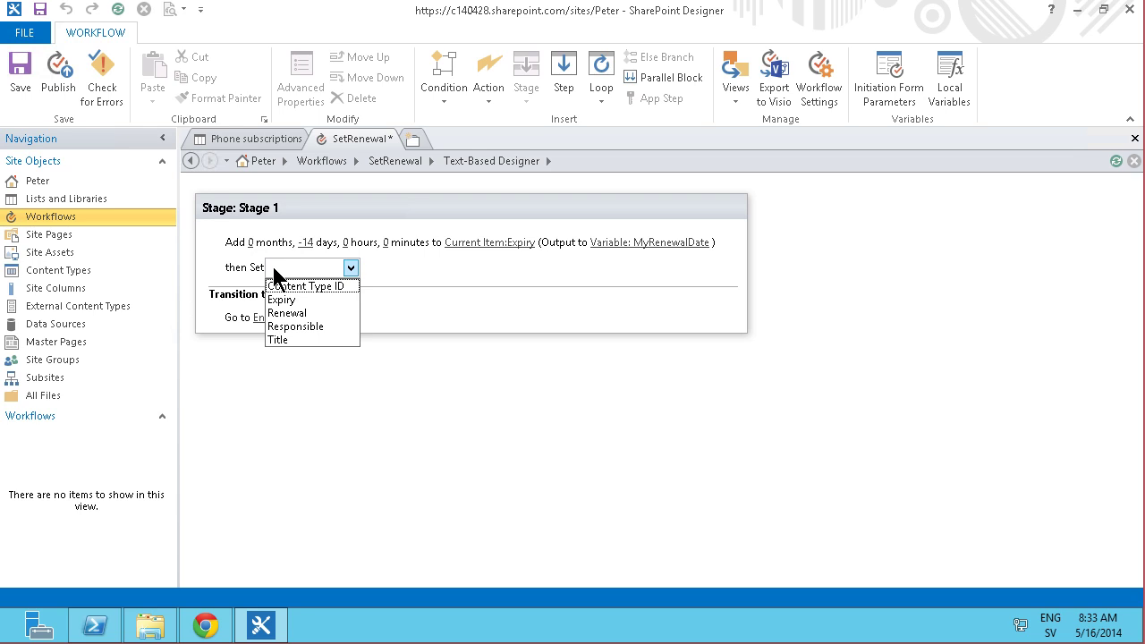
left_click(314, 313)
left_click(346, 272)
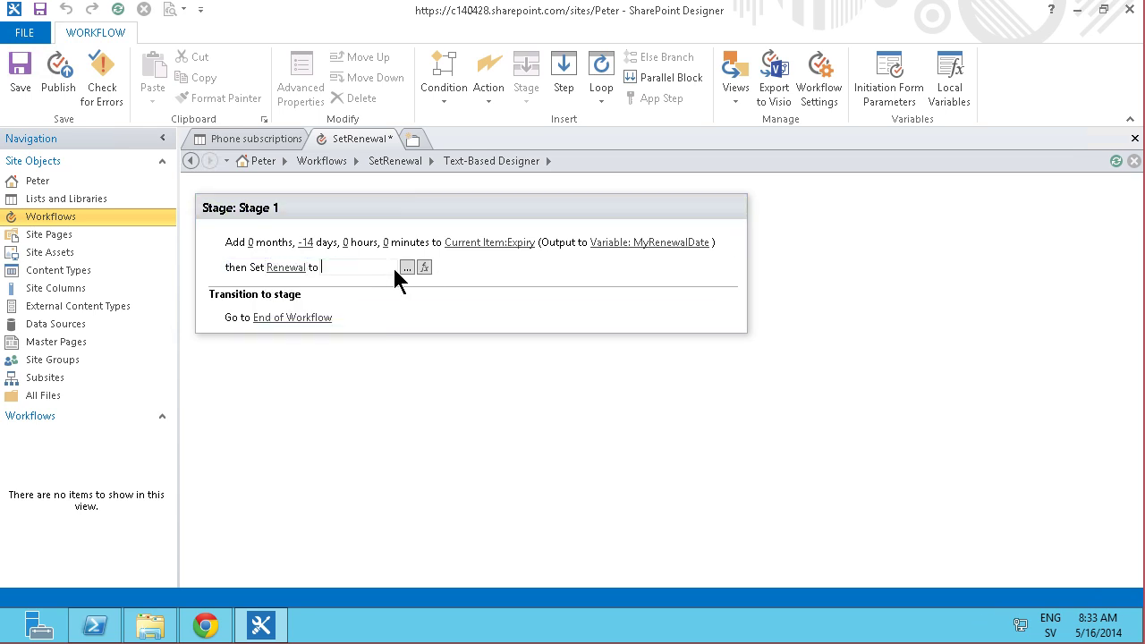
left_click(425, 267)
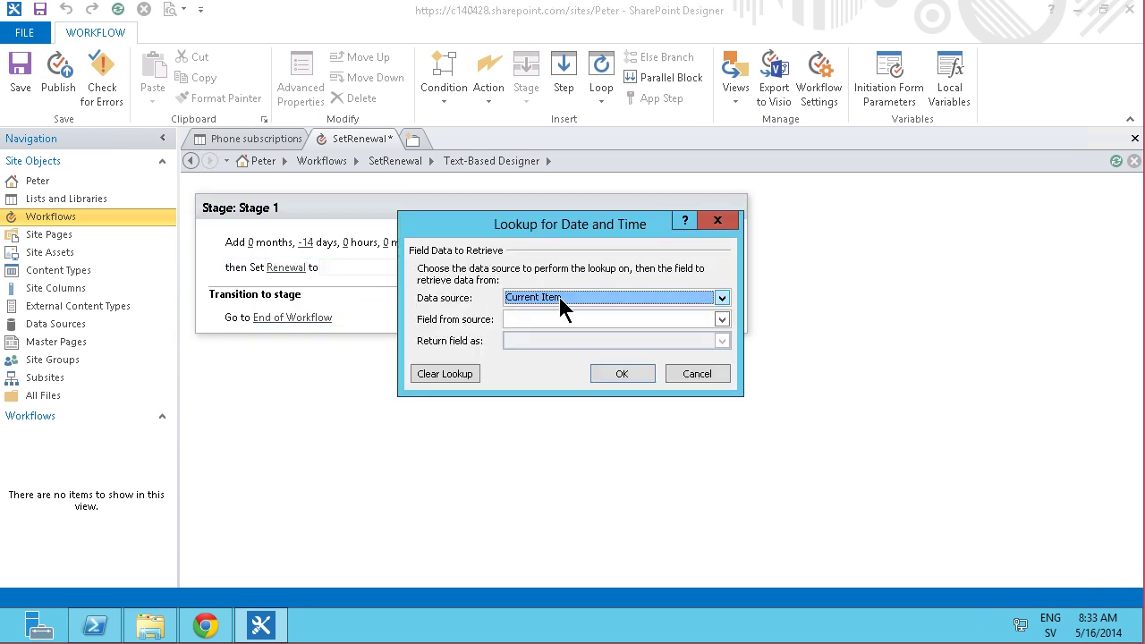
left_click(562, 303)
left_click(563, 324)
left_click(569, 322)
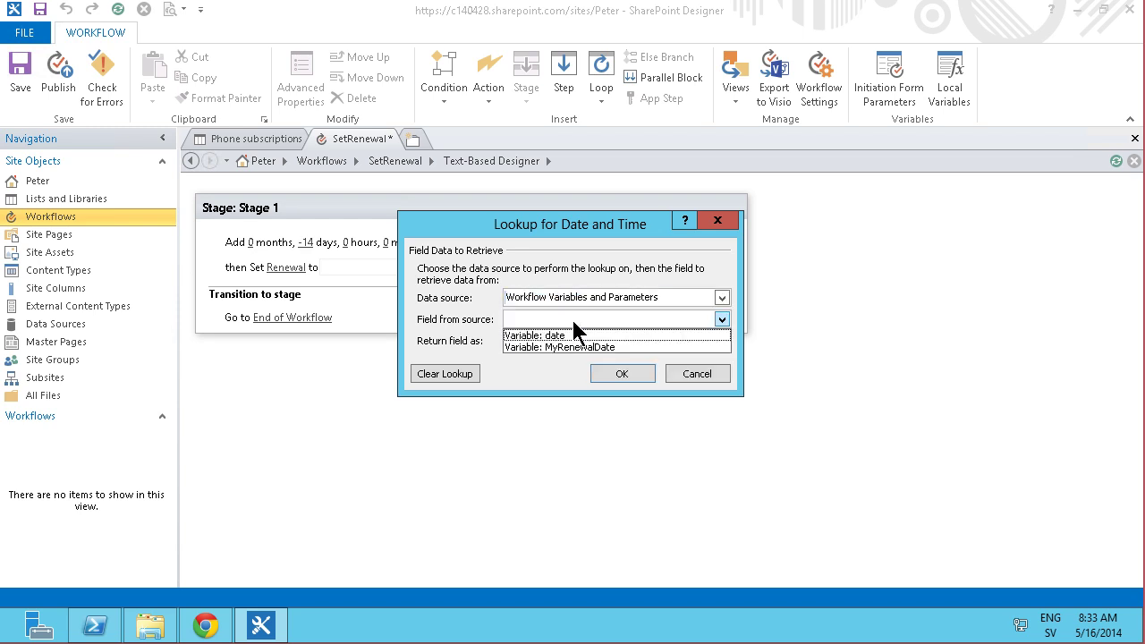
left_click(578, 350)
left_click(613, 374)
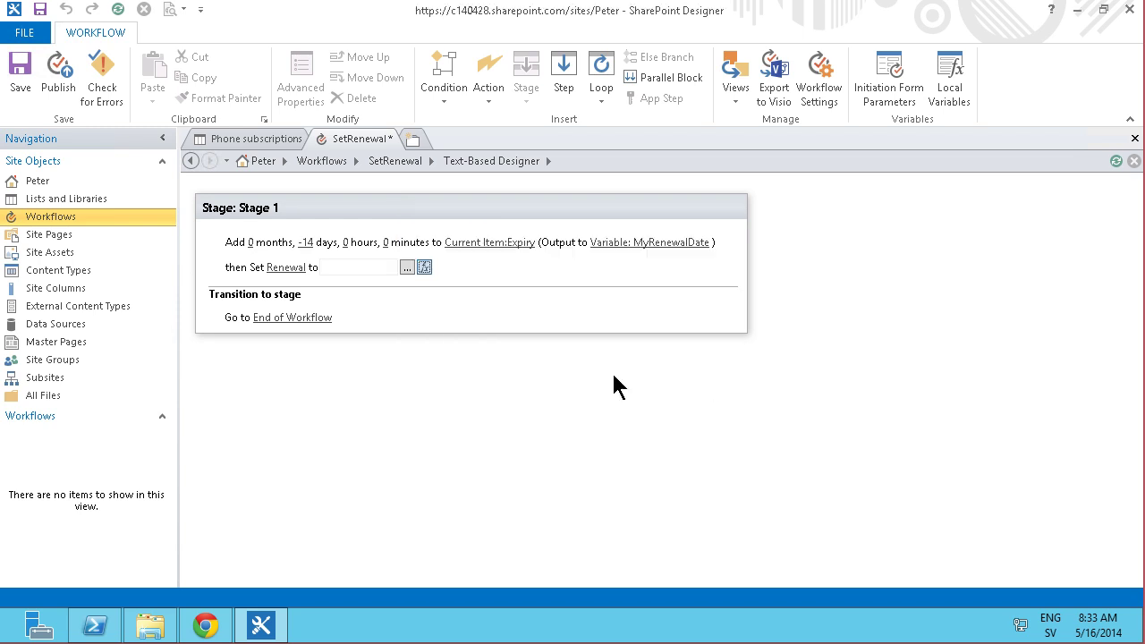
- Delete the unused 'date' variable from the workflow's Local Variables
left_click(950, 72)
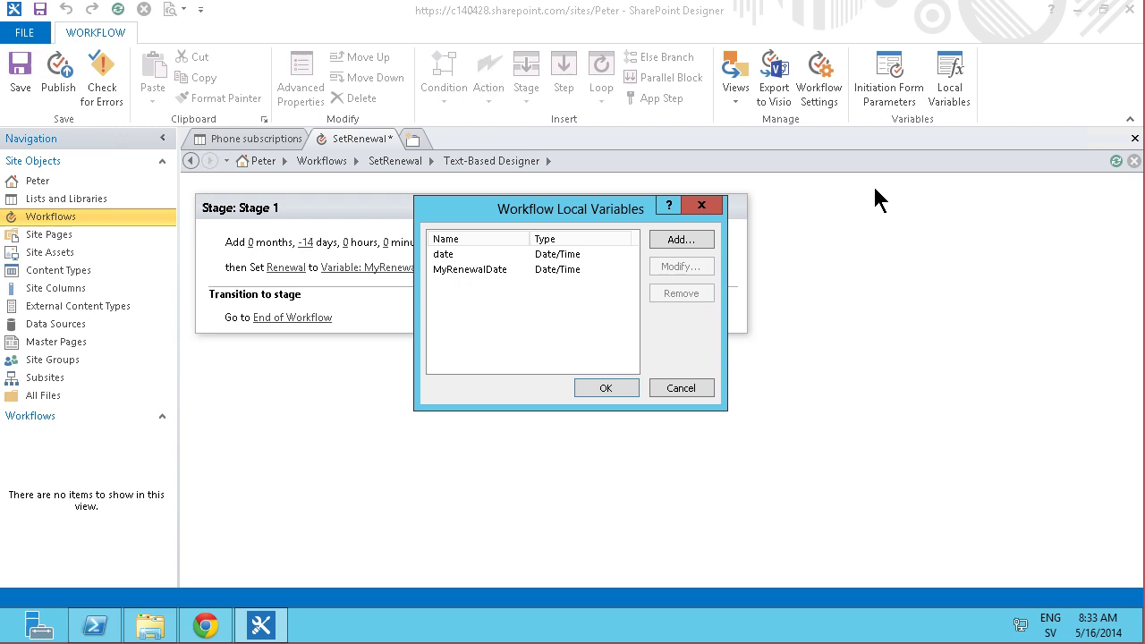
left_click(573, 257)
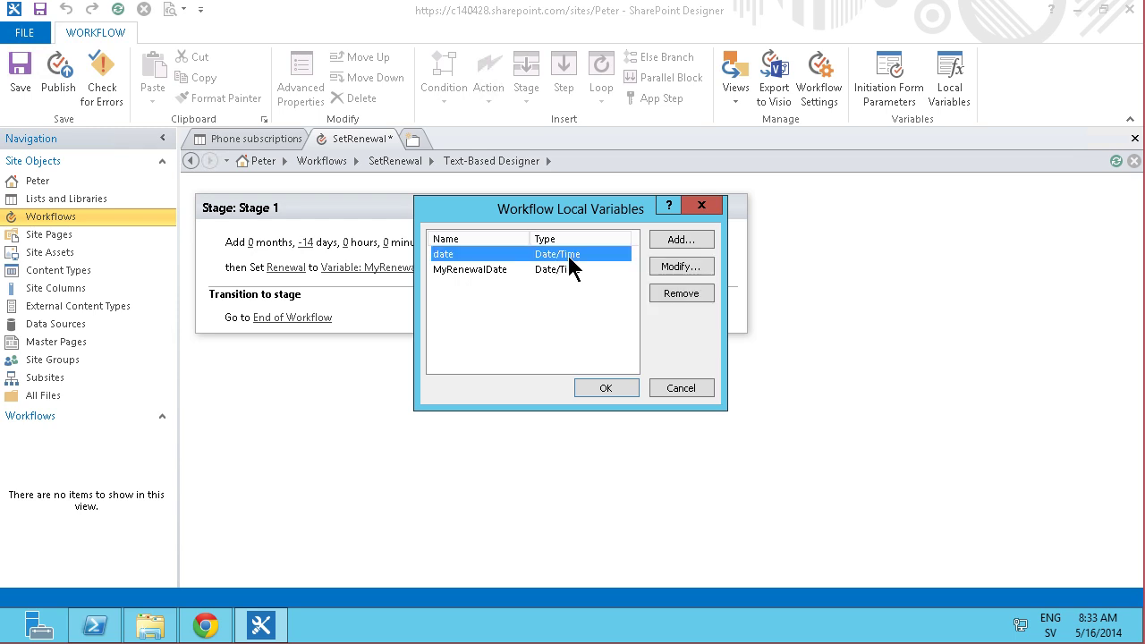
left_click(670, 293)
left_click(603, 390)
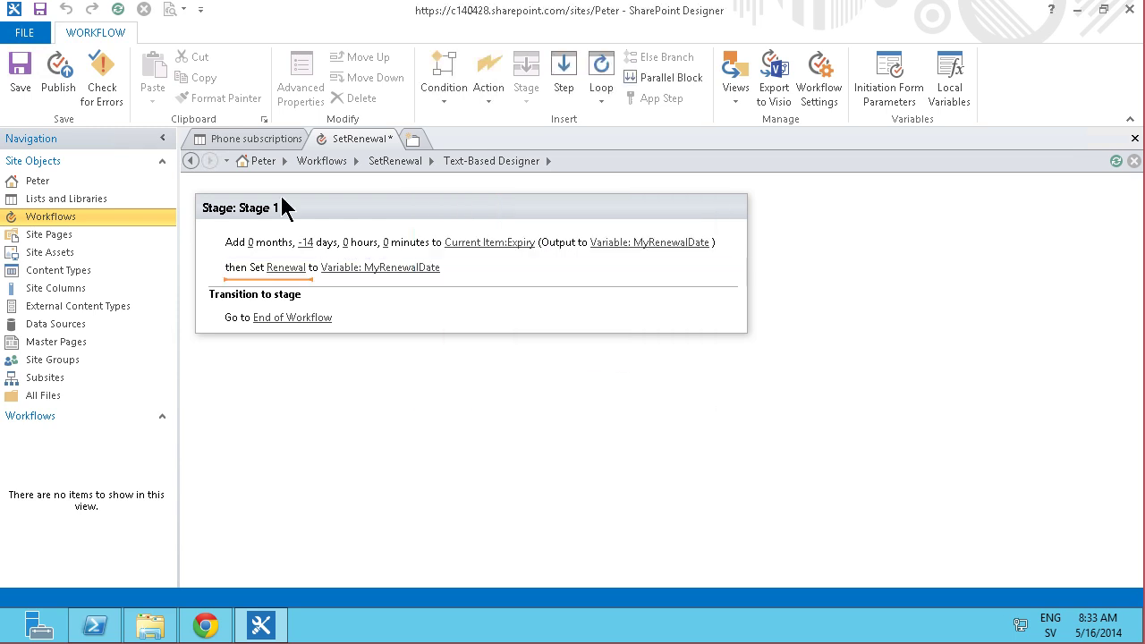
- Publish the SetRenewal workflow and go back to the Phone subscriptions list settings
left_click(59, 76)
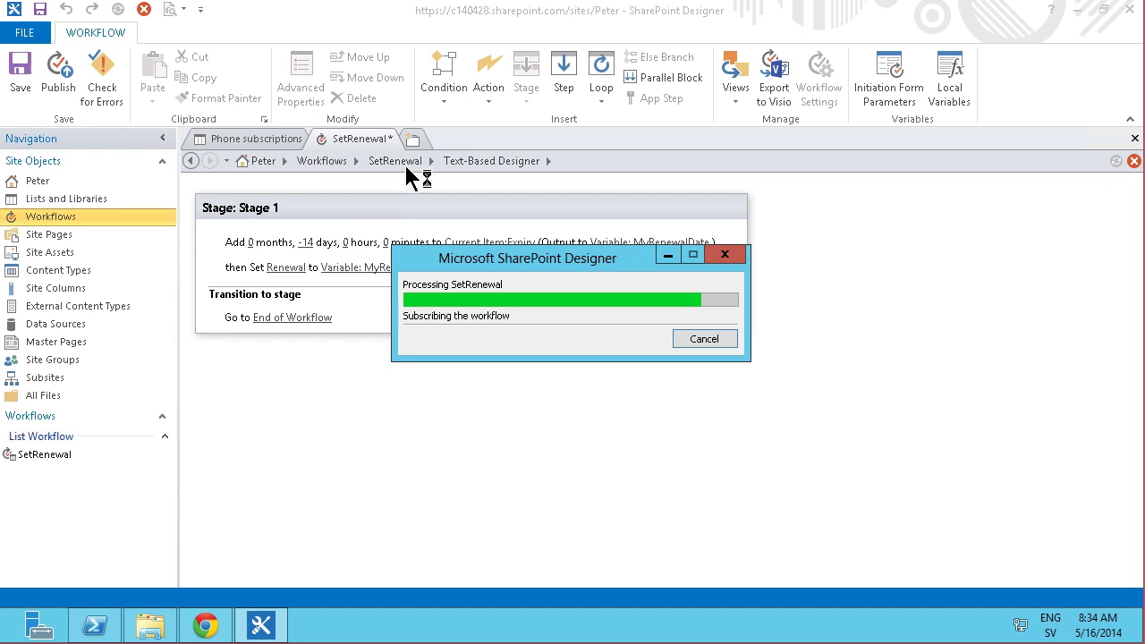
left_click(265, 139)
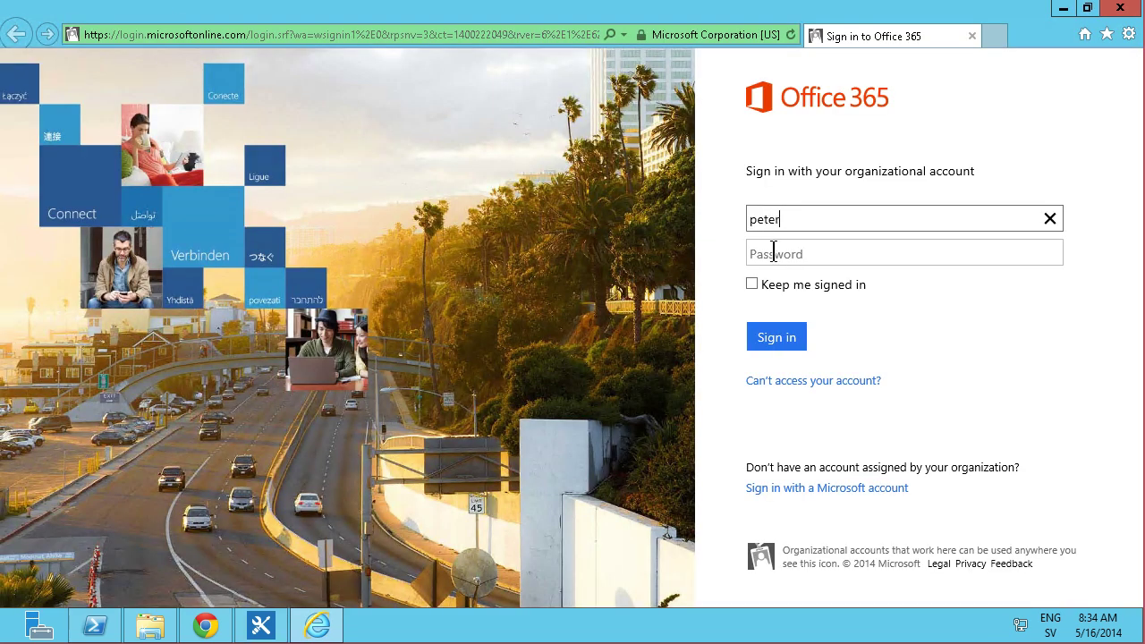
- Sign in to Office 365 with the organizational account e-mail and password
type("@c140428.onmicrosoft.com")
key("Tab")
type("******")
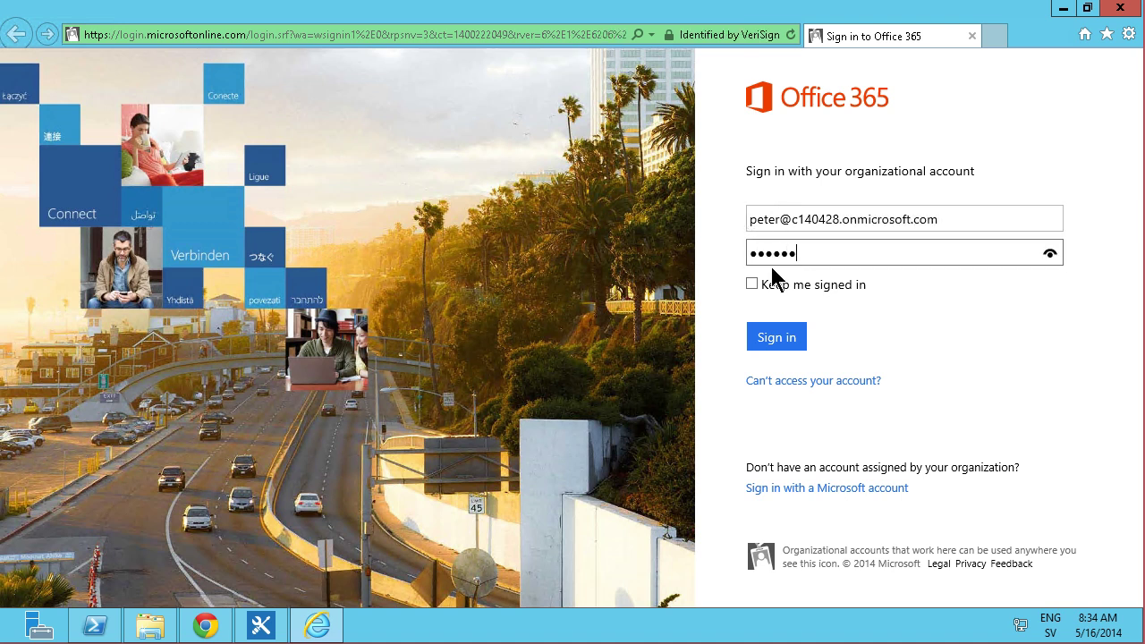
type("*******")
key("Return")
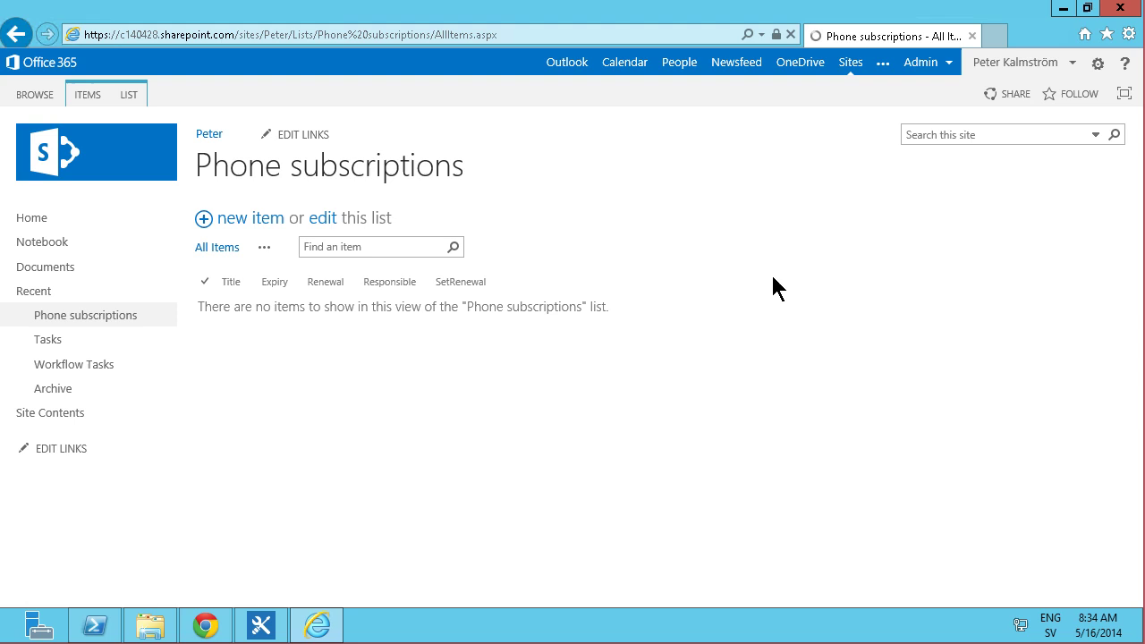
- Save a new item titled Nokia 520 with Expiry 5/15/2014 and a Responsible person
left_click(263, 227)
type("N")
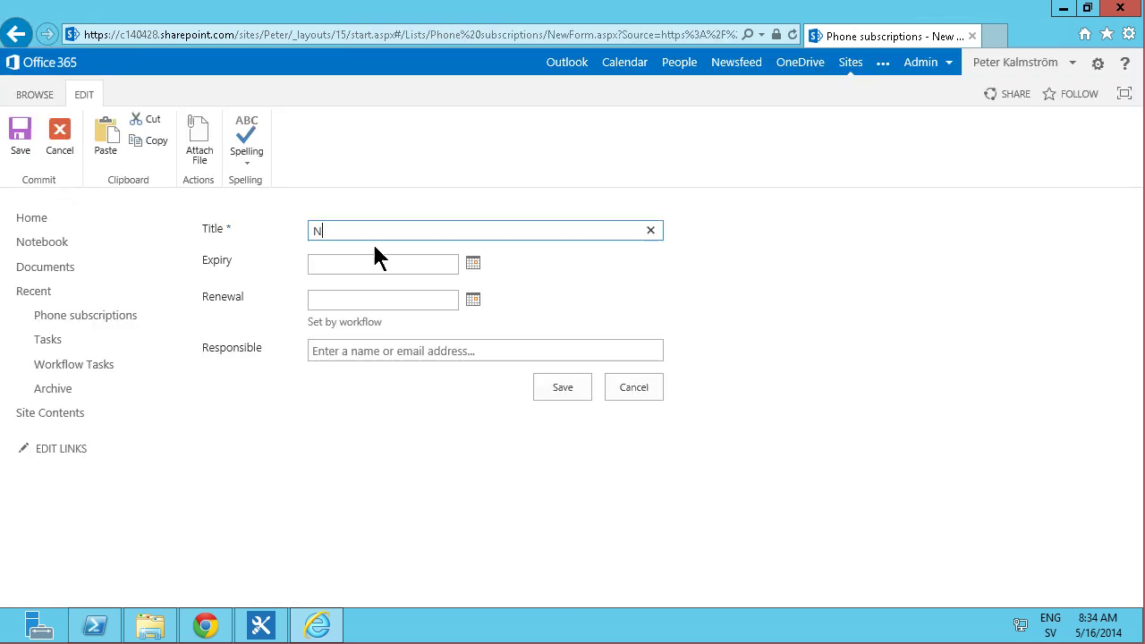
type("okia 520")
left_click(374, 266)
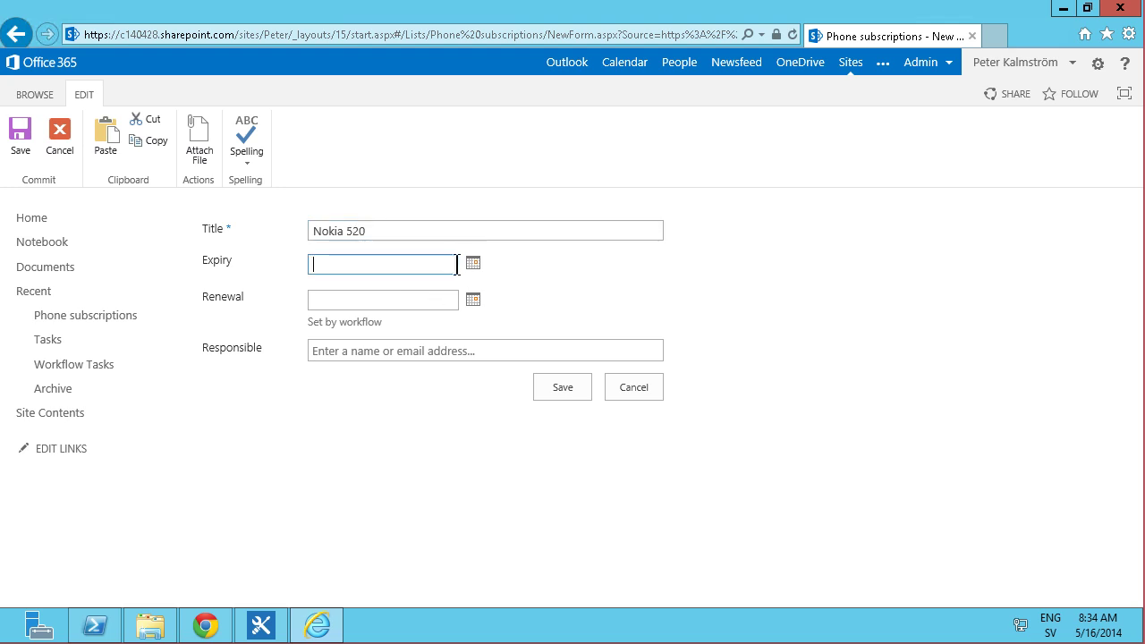
left_click(477, 266)
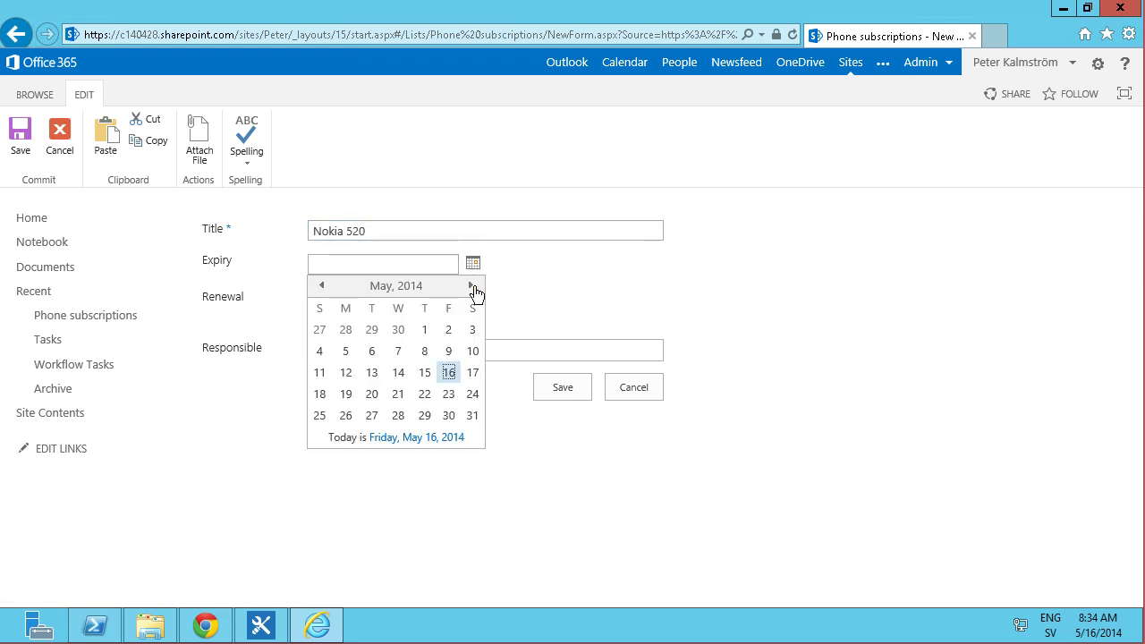
left_click(423, 373)
left_click(439, 351)
type("bela")
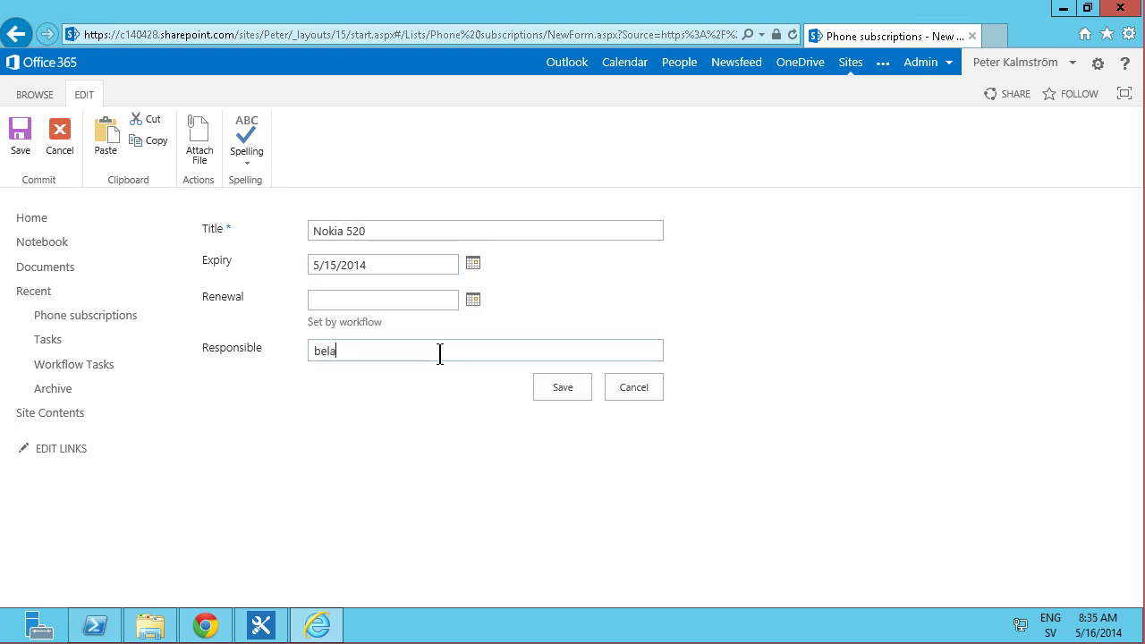
left_click(383, 376)
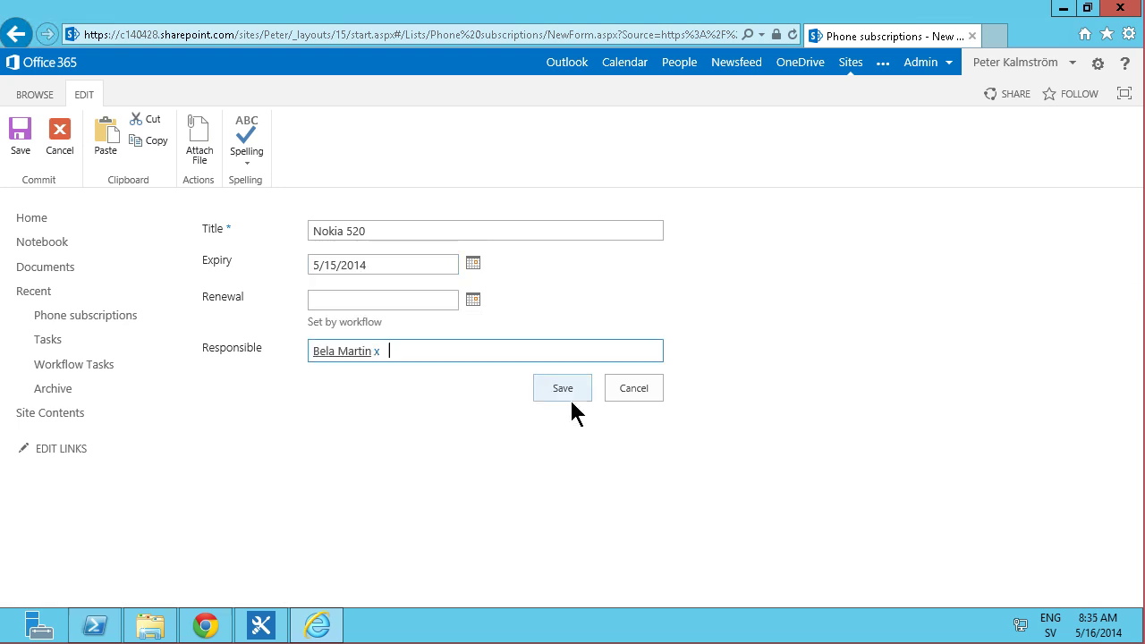
left_click(567, 391)
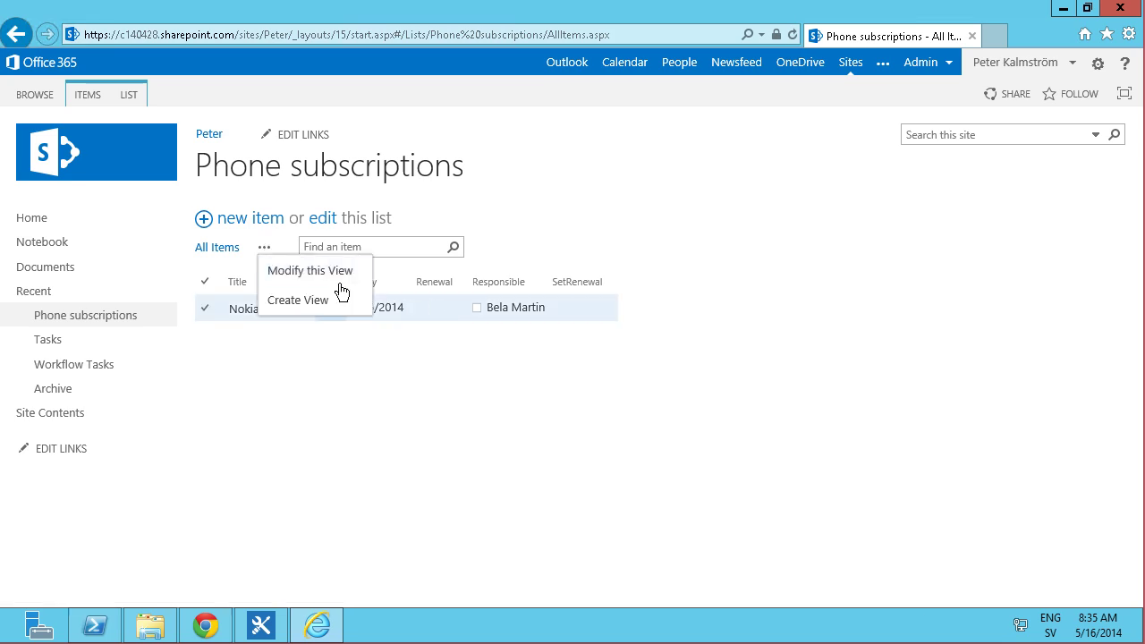
- Modify the All Items view to uncheck the SetRenewal column
left_click(313, 273)
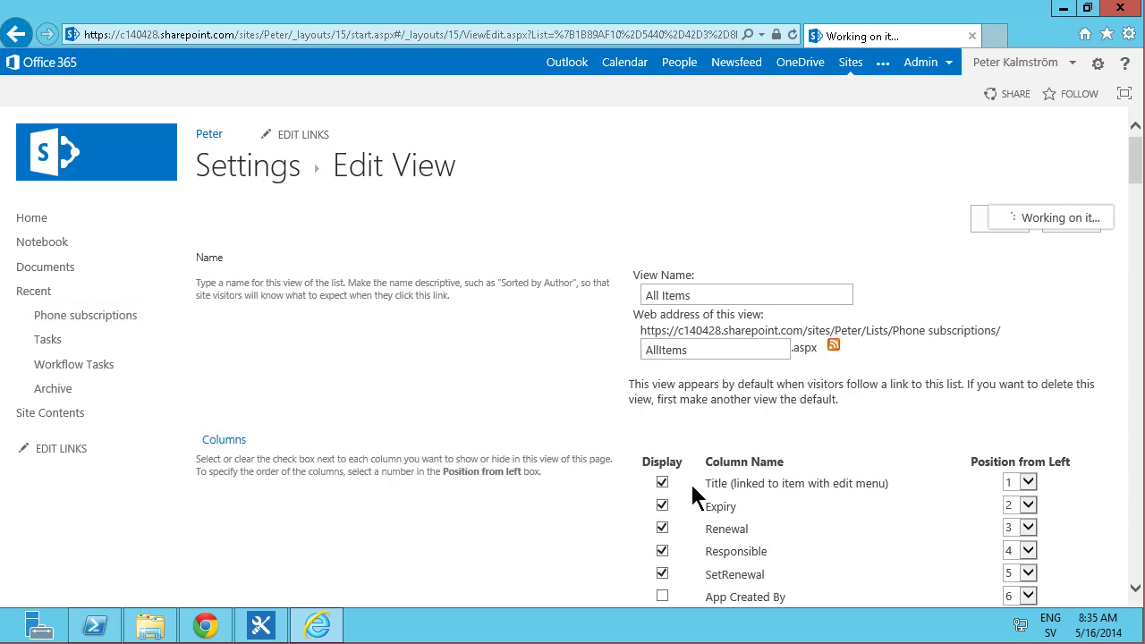
left_click(662, 572)
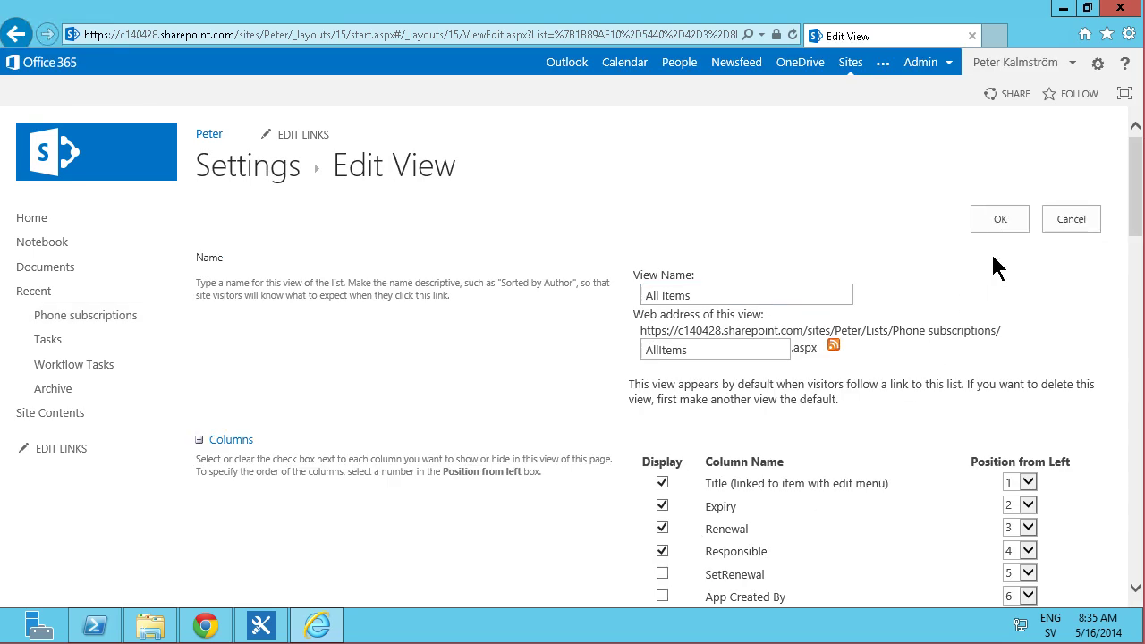
left_click(1002, 226)
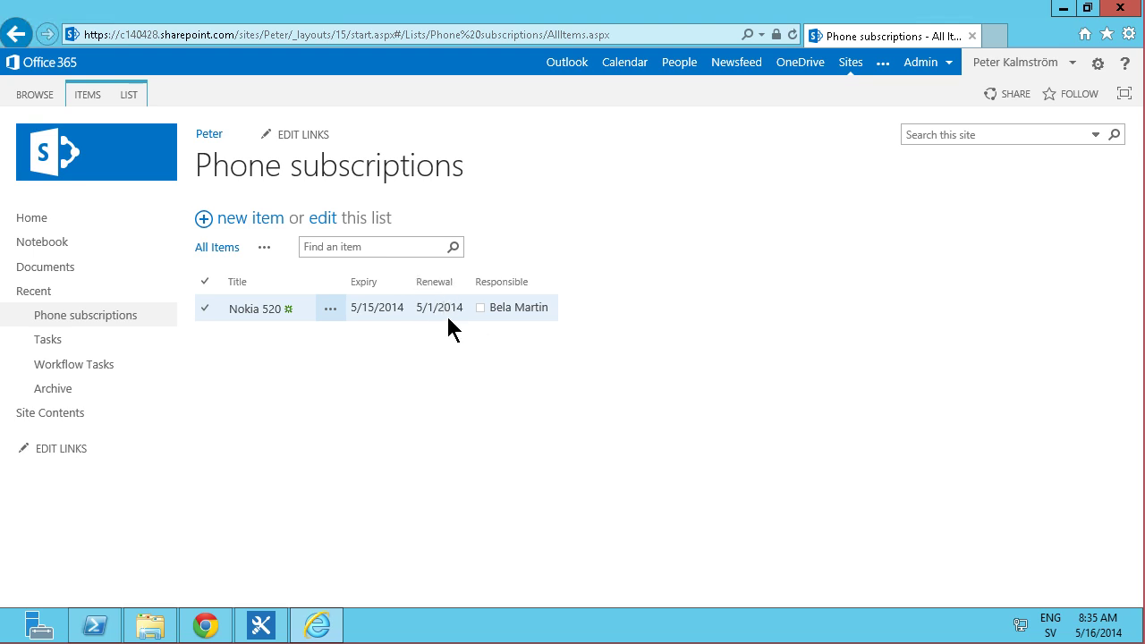
- Create a new list workflow named AssignRenewalTask on the SharePoint 2010 Workflow platform
mouse_move(262, 632)
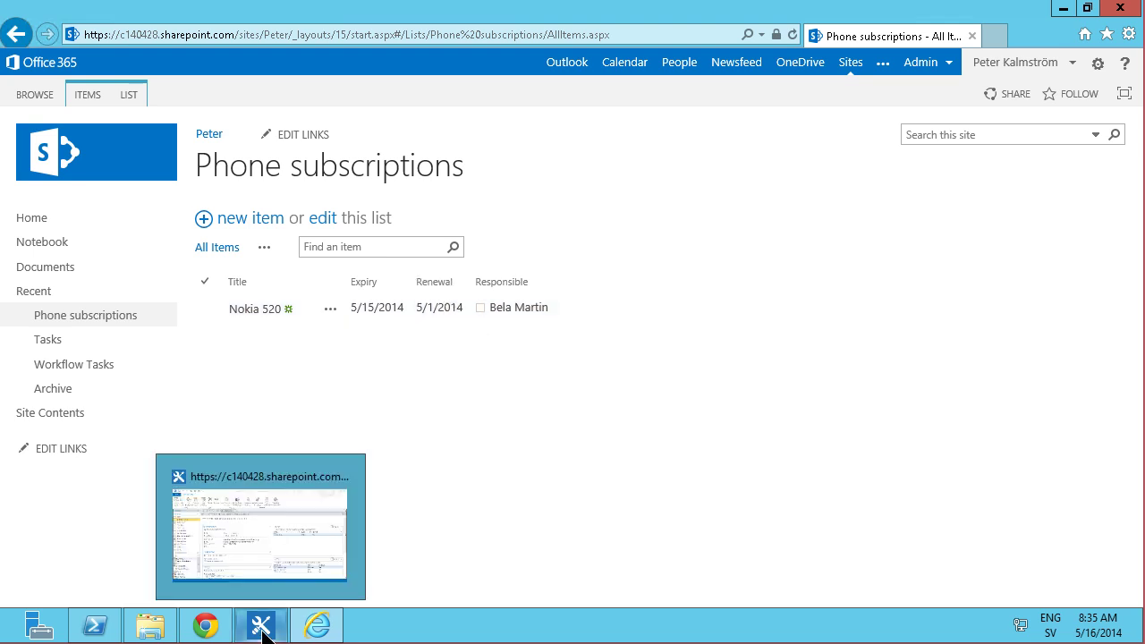
left_click(271, 582)
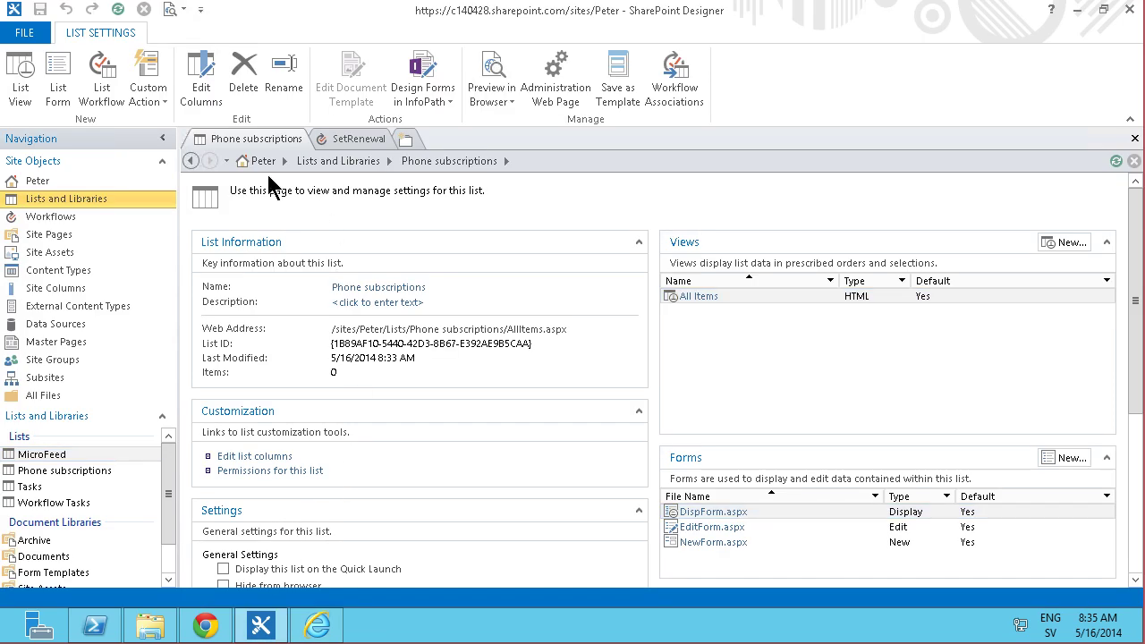
left_click(105, 90)
type("Assign")
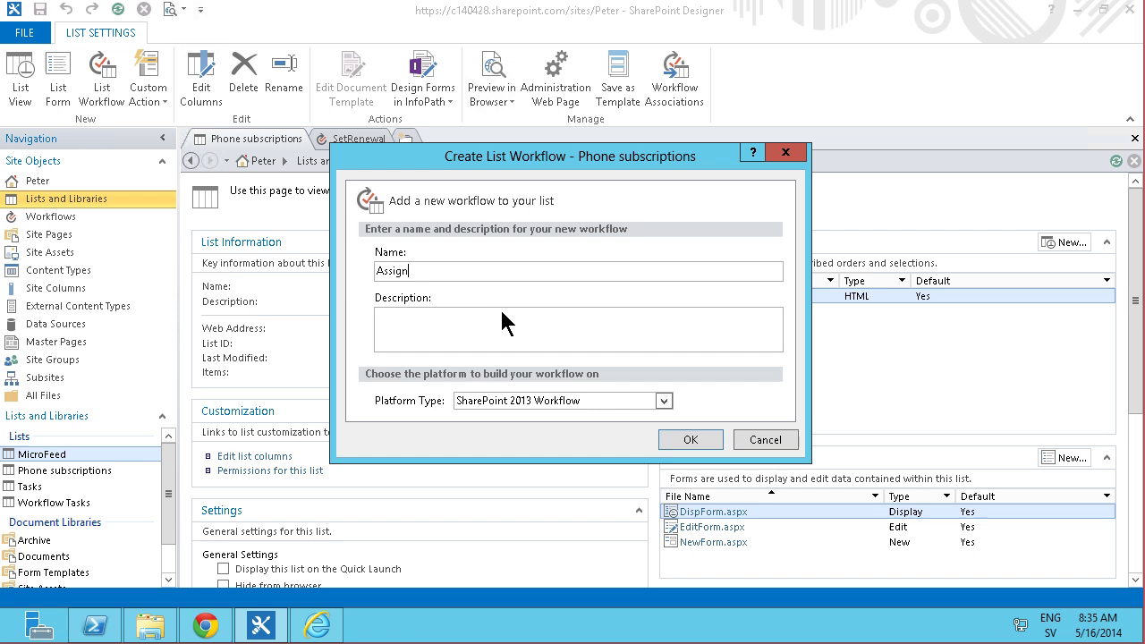
type("RenewalTask")
left_click(598, 403)
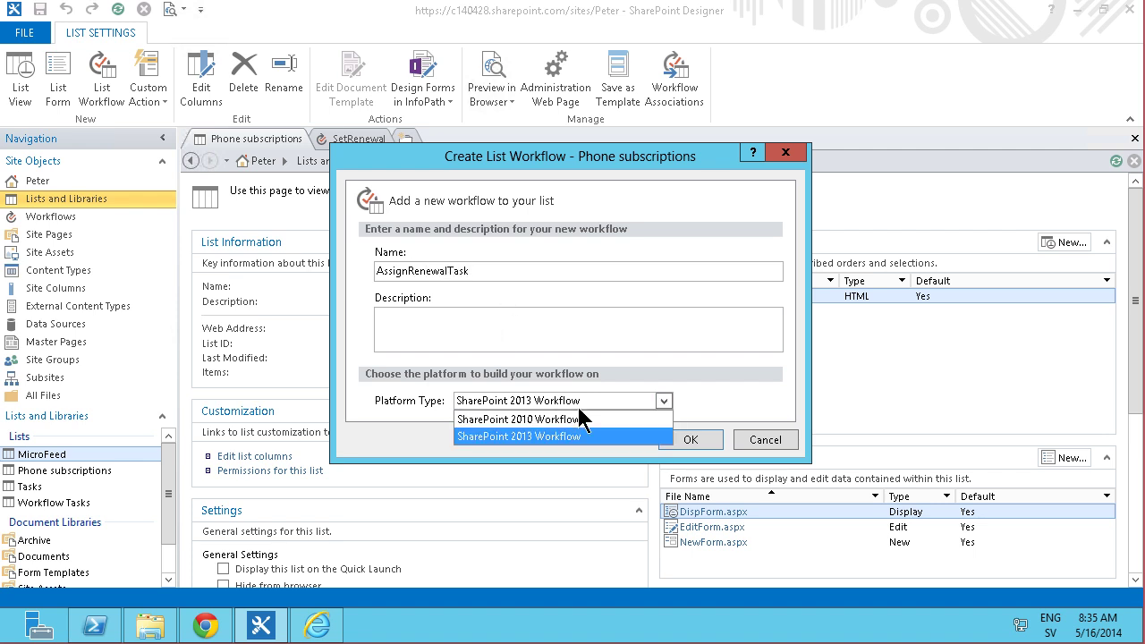
left_click(568, 417)
left_click(681, 439)
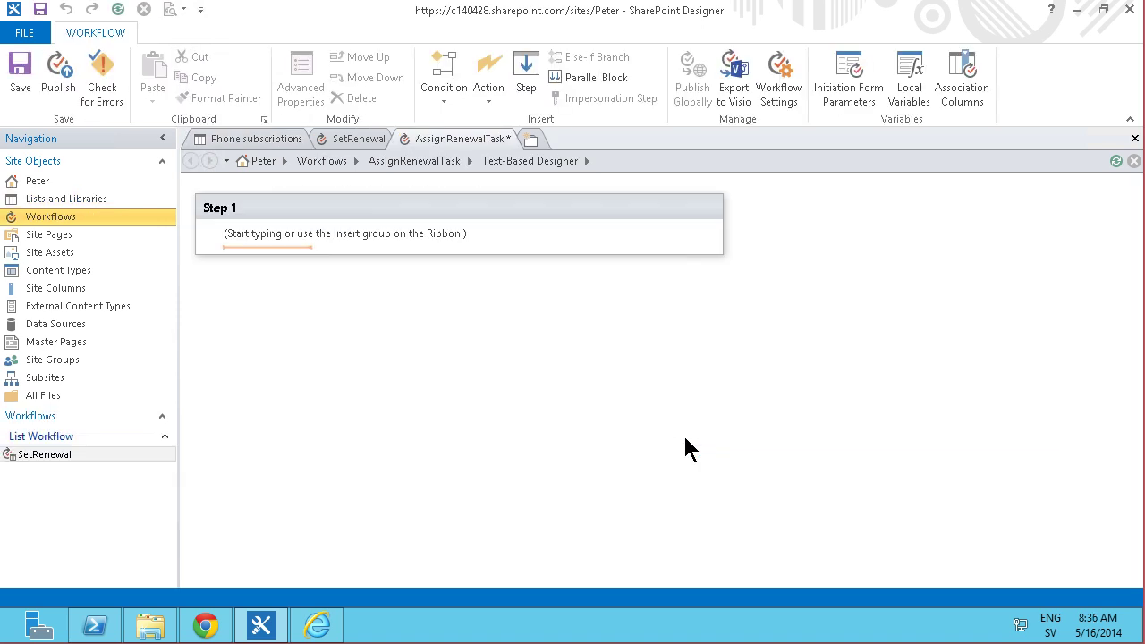
- Add an Assign a To-do Item action named 'Evaluate phone renawal' with description 'Determine if the contract is to be renewed or not'
left_click(489, 95)
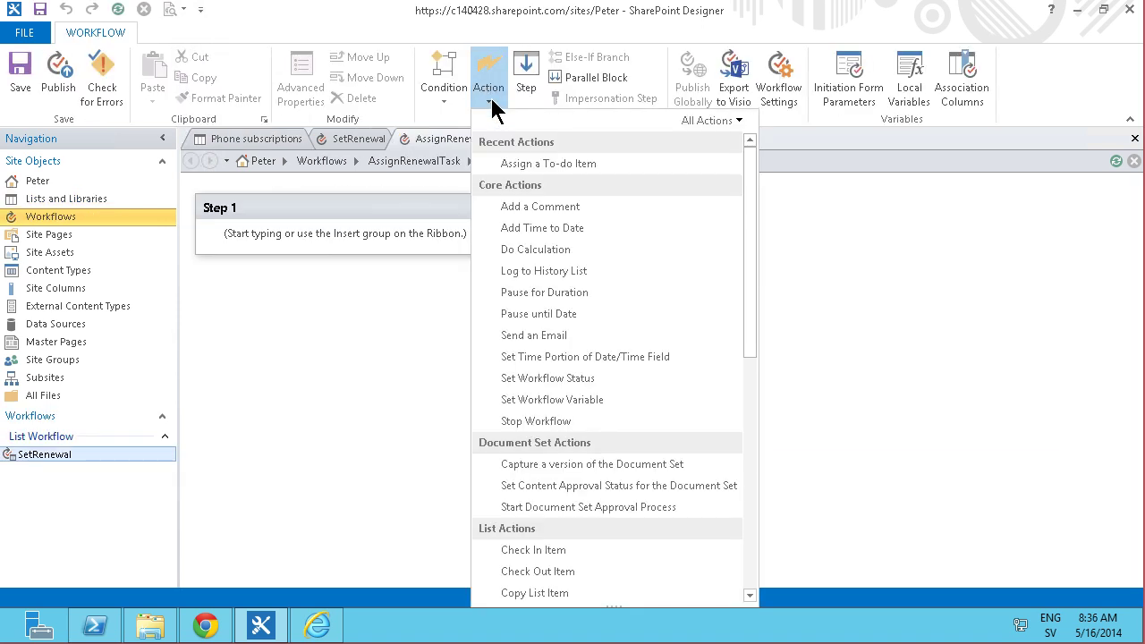
left_click(564, 163)
left_click(296, 250)
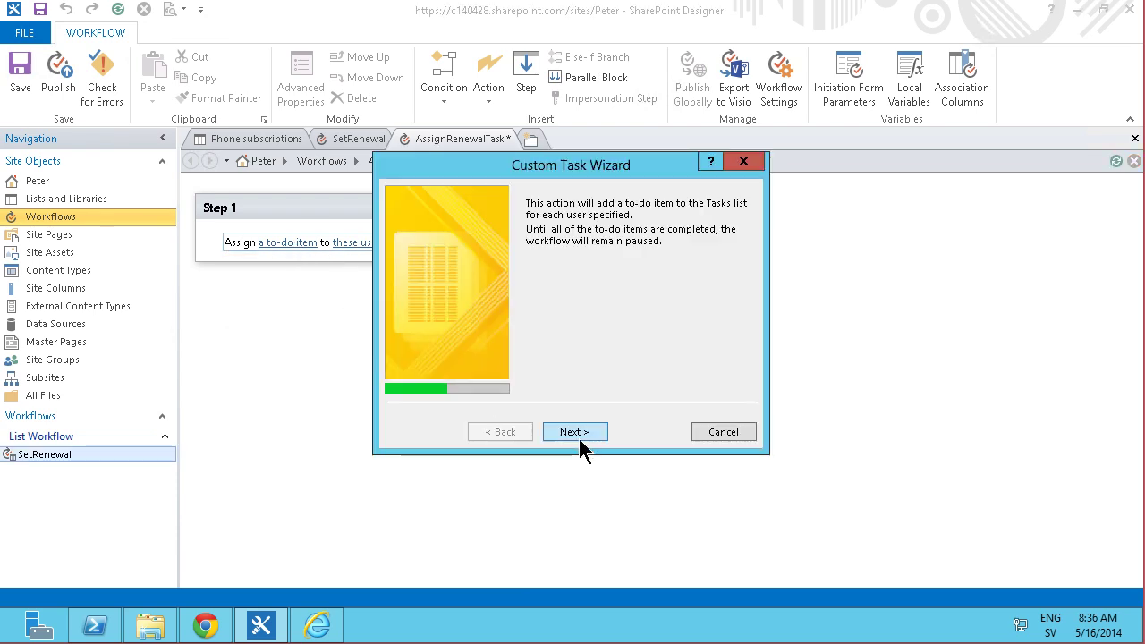
left_click(578, 436)
type("Evaluate phone renawal")
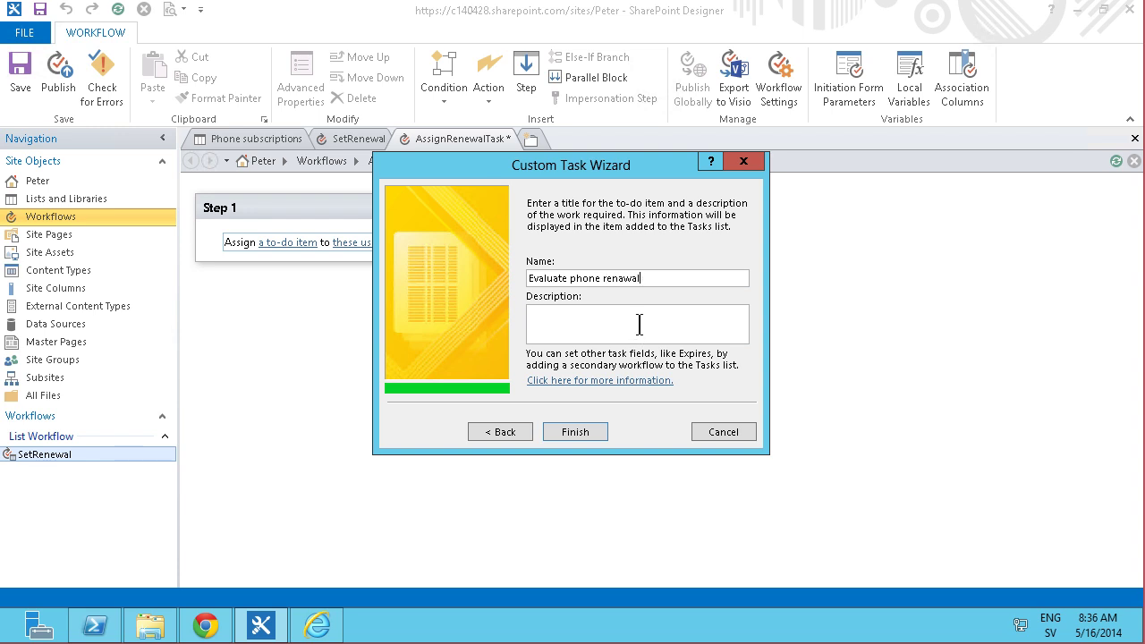
type("Determine if the contrac")
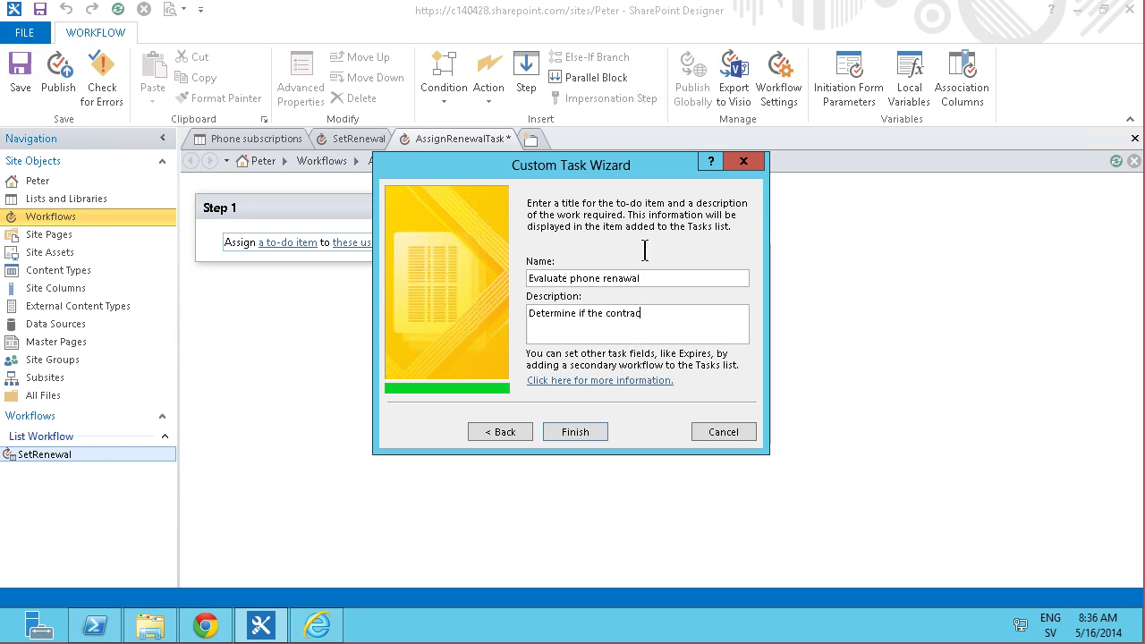
type("t is to be renewed or not")
left_click(575, 433)
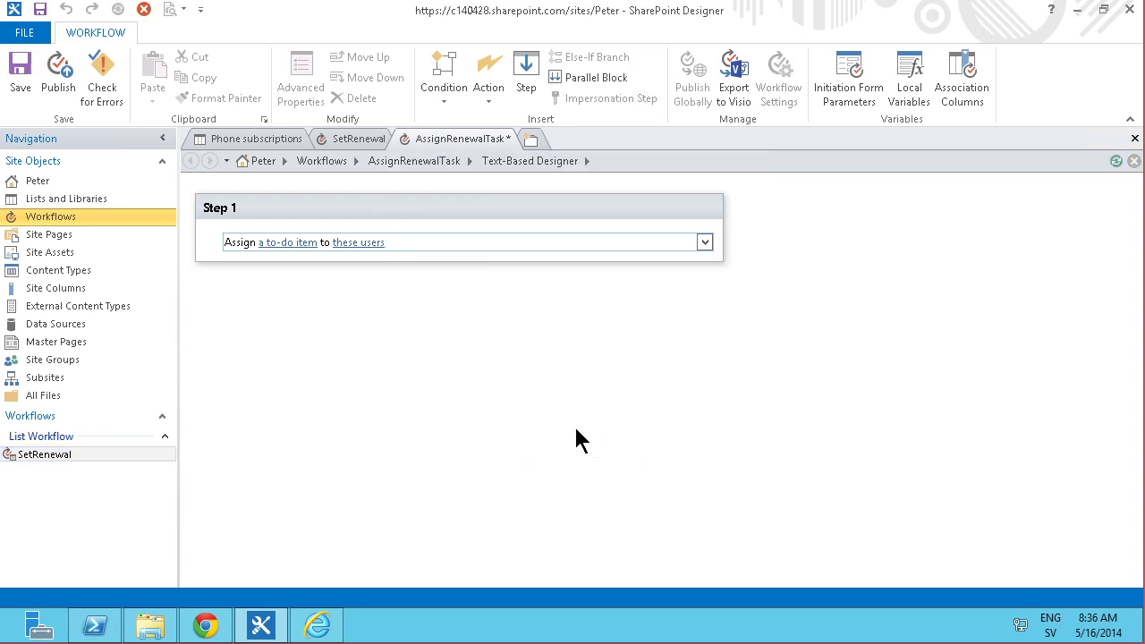
- Assign the to-do to the lookup Current Item:Responsible, returned as Display Name
left_click(419, 246)
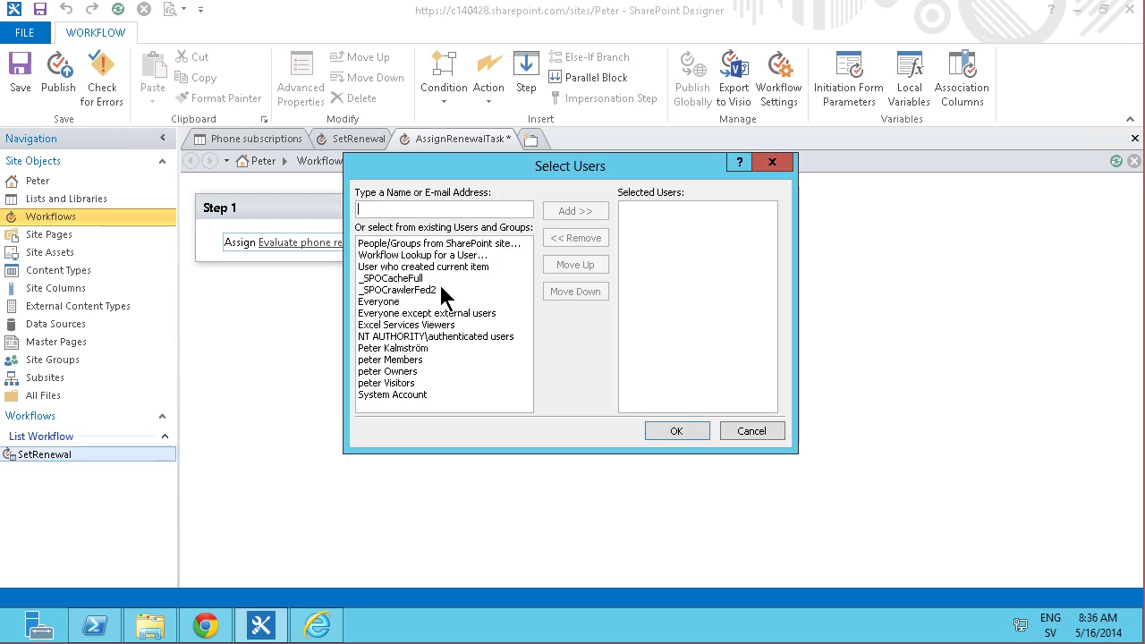
left_click(437, 256)
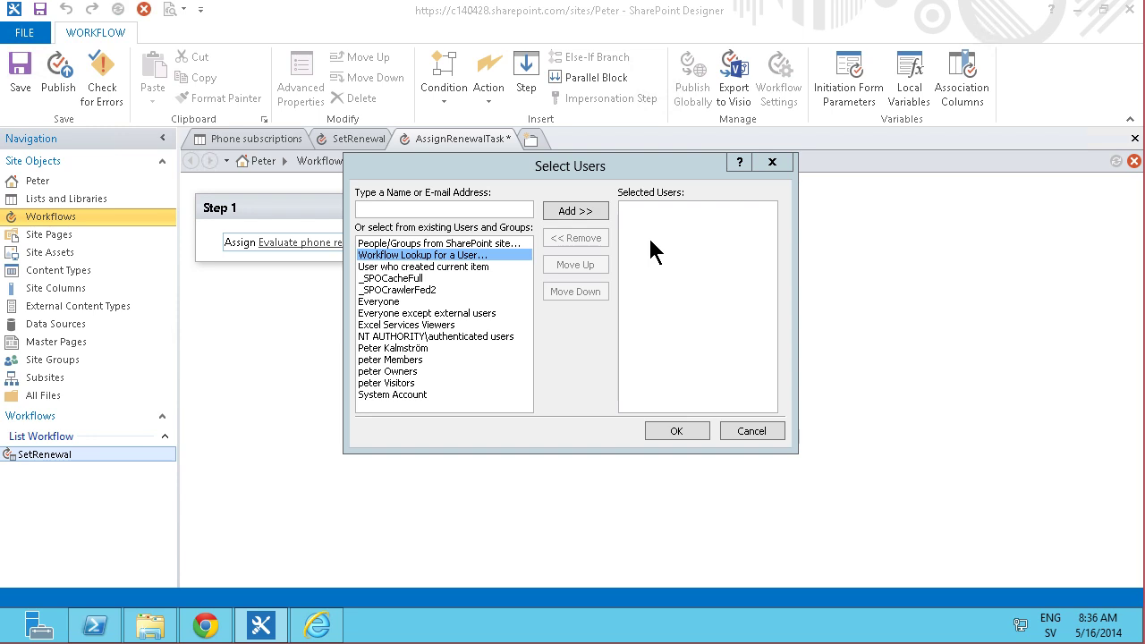
left_click(591, 213)
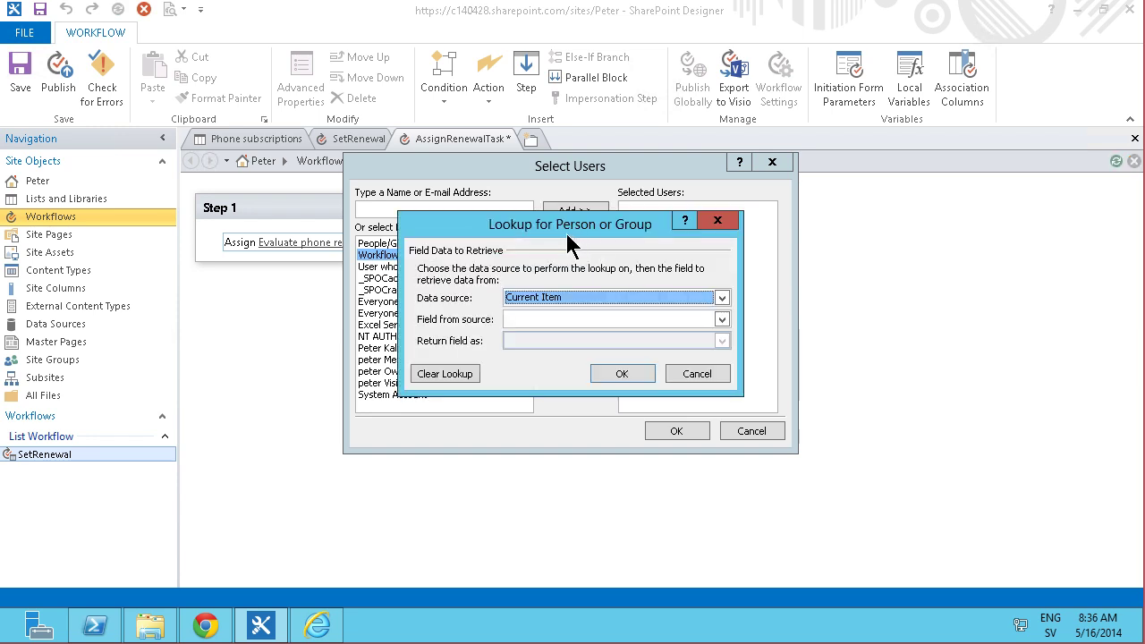
left_click(598, 319)
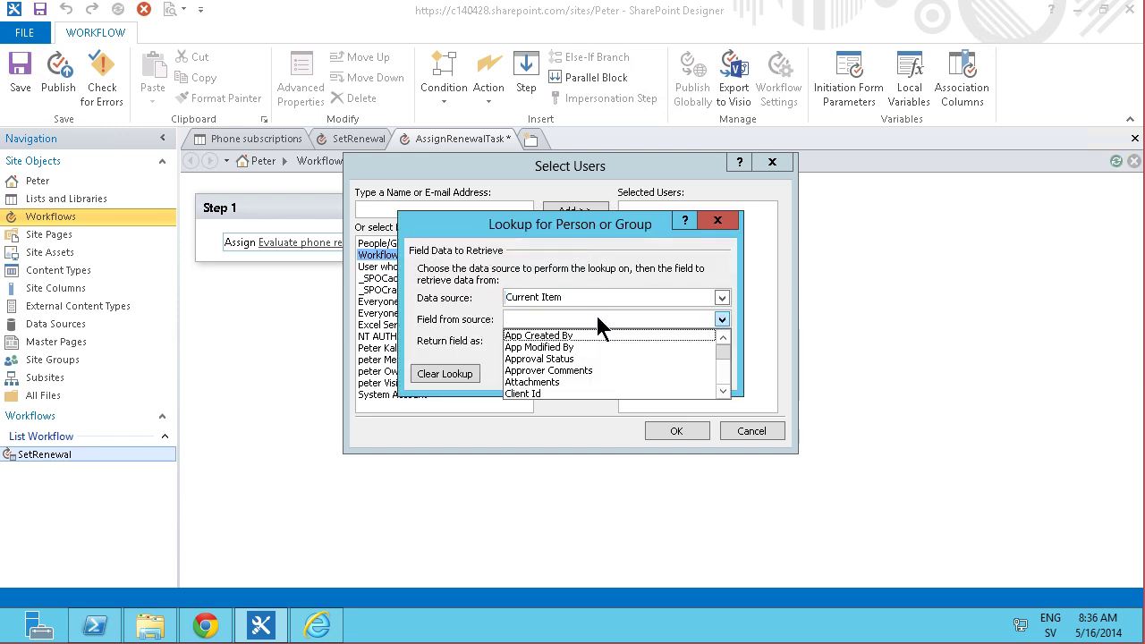
left_click(723, 391)
left_click(722, 391)
left_click(722, 391)
left_click(723, 391)
left_click(722, 391)
left_click(722, 391)
left_click(722, 391)
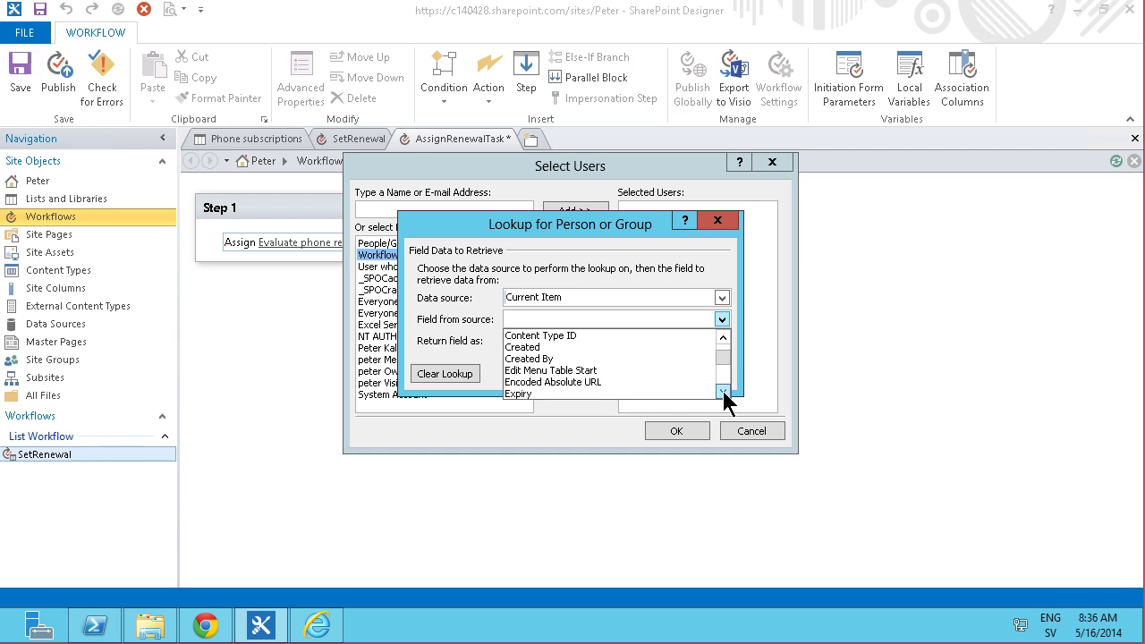
left_click(723, 391)
left_click(722, 391)
left_click(723, 391)
scroll(638, 383, "down", 4)
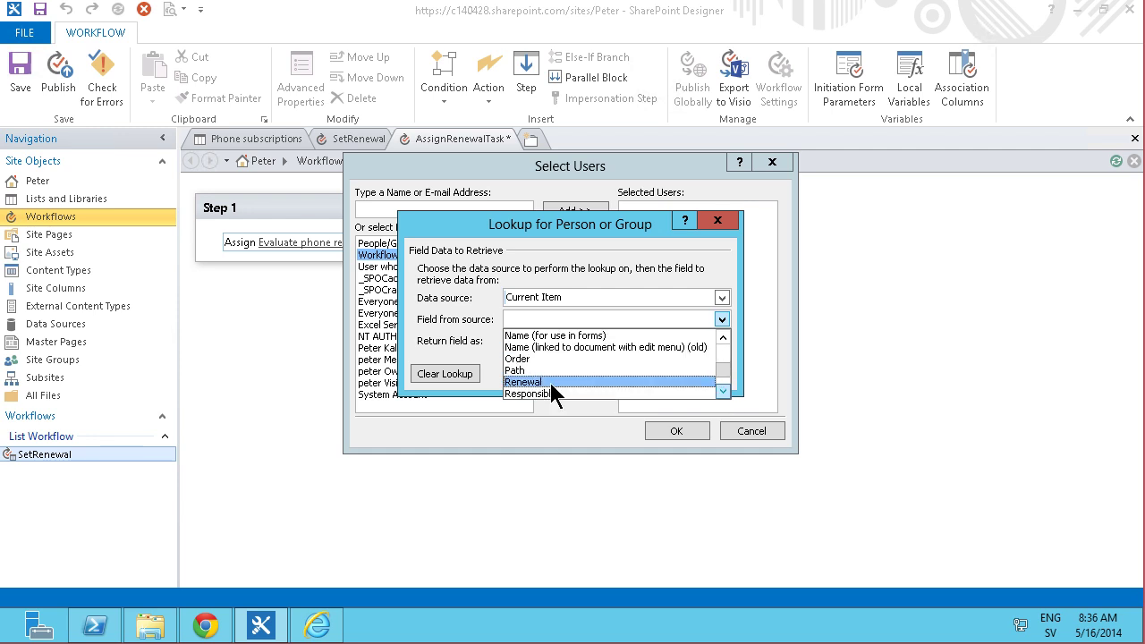
left_click(550, 393)
left_click(626, 342)
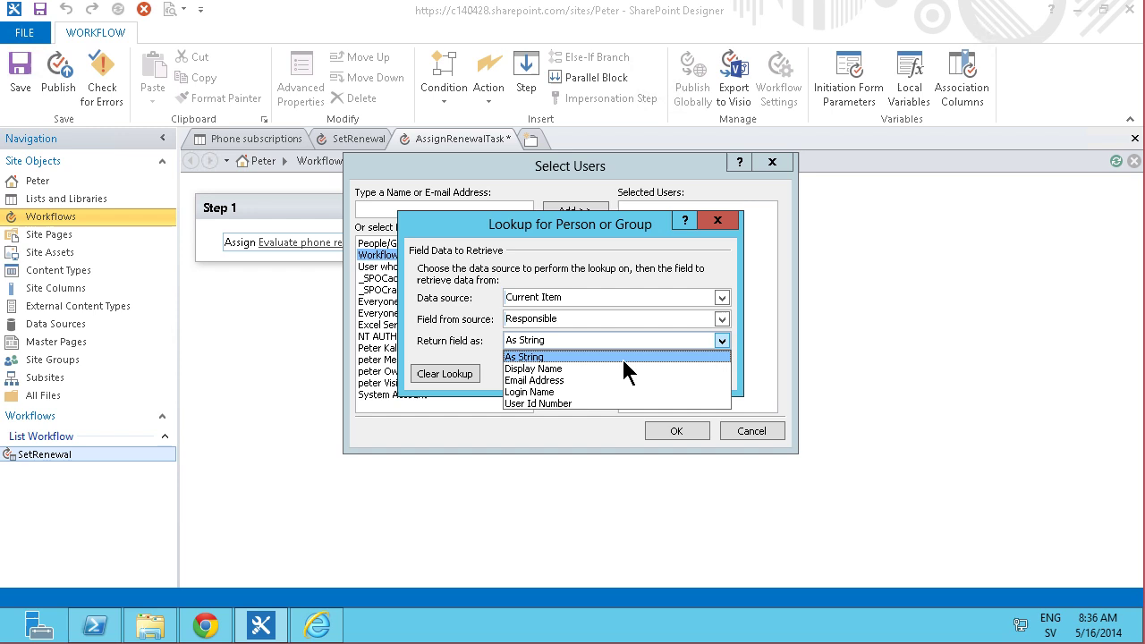
left_click(542, 369)
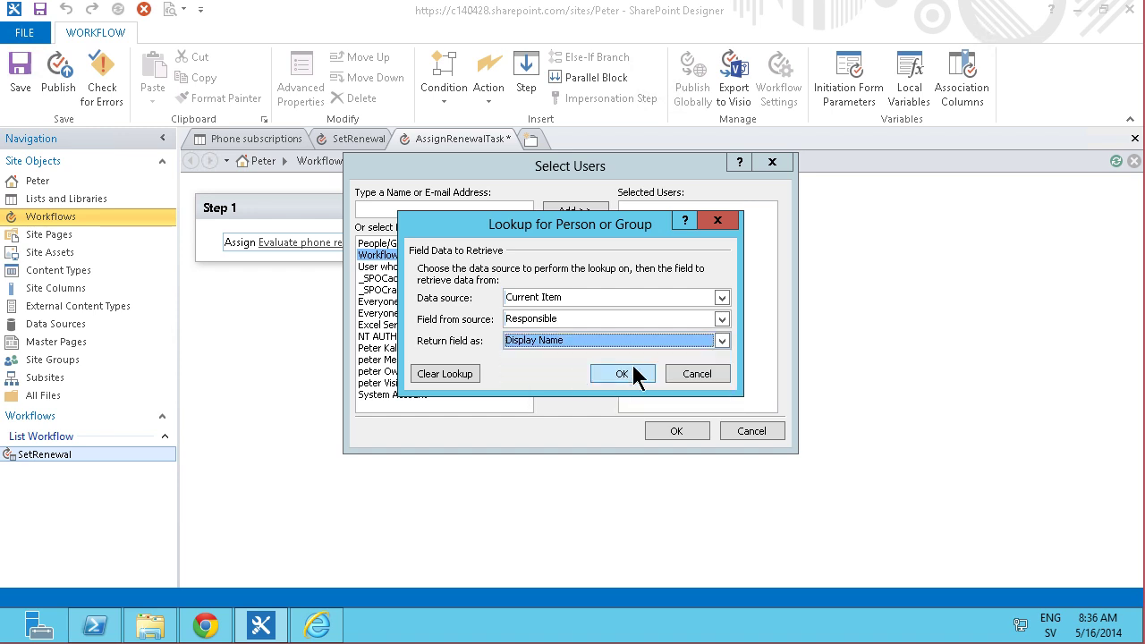
left_click(631, 374)
left_click(673, 429)
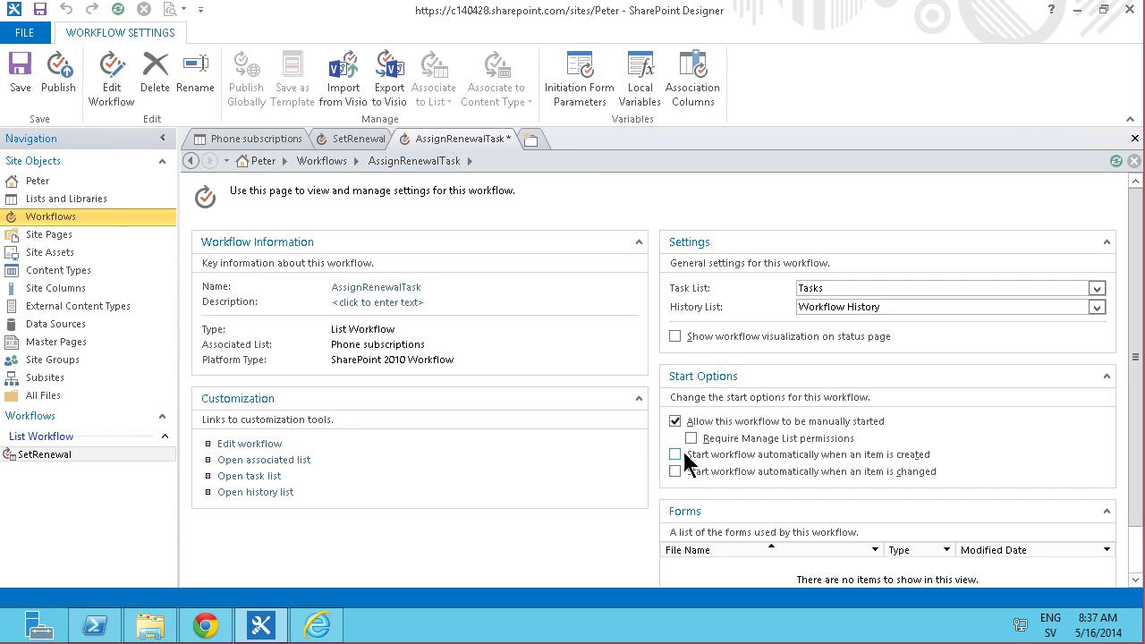
- Publish AssignRenewalTask from the Workflow Settings ribbon
left_click_drag(1133, 481, 1134, 356)
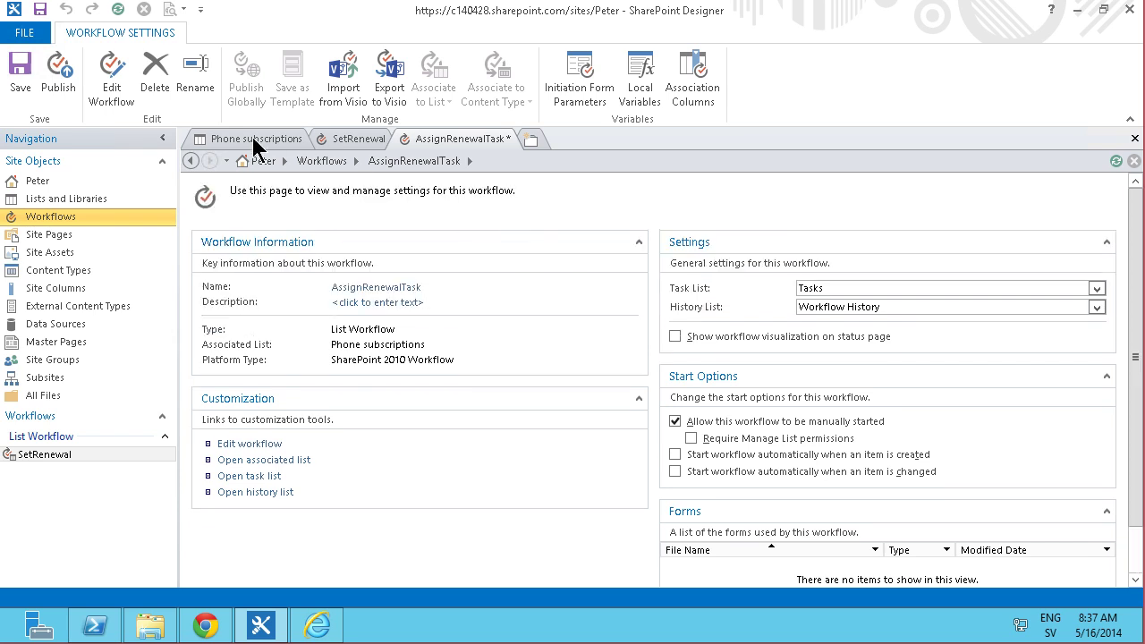
left_click(59, 73)
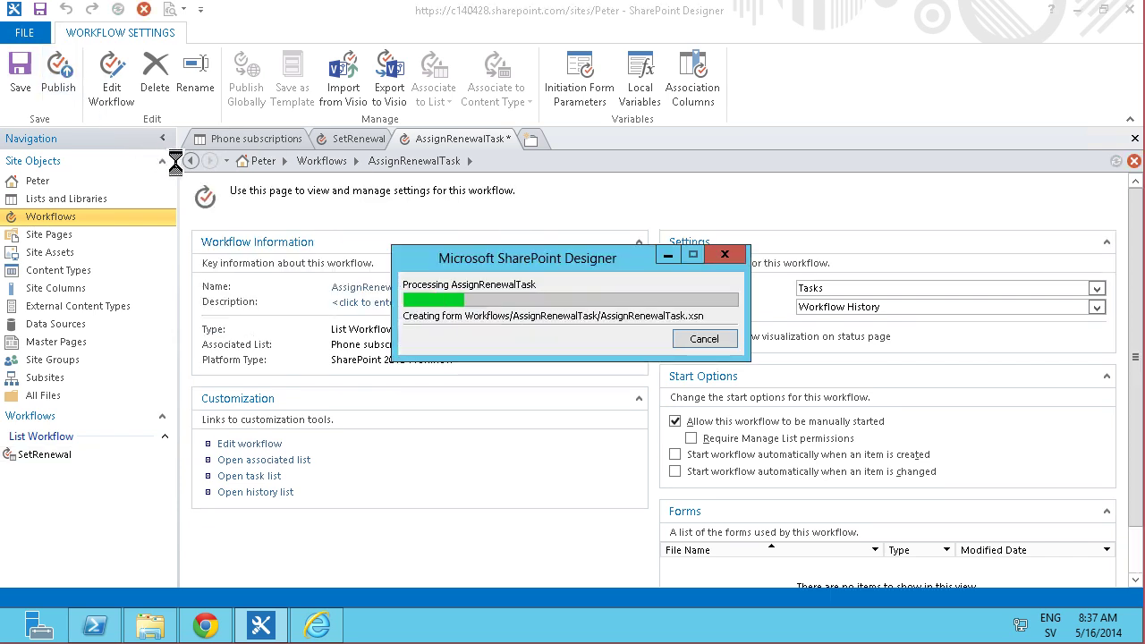
mouse_move(323, 622)
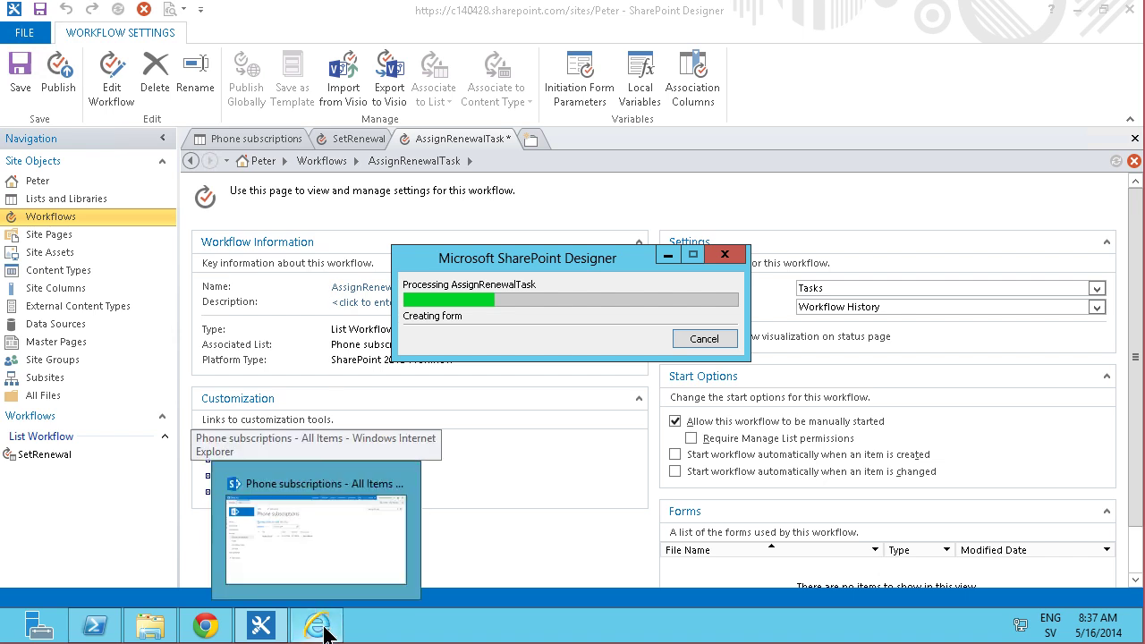
- Go to the Phone subscriptions list's Information management policy settings and edit the Item policy
left_click(320, 626)
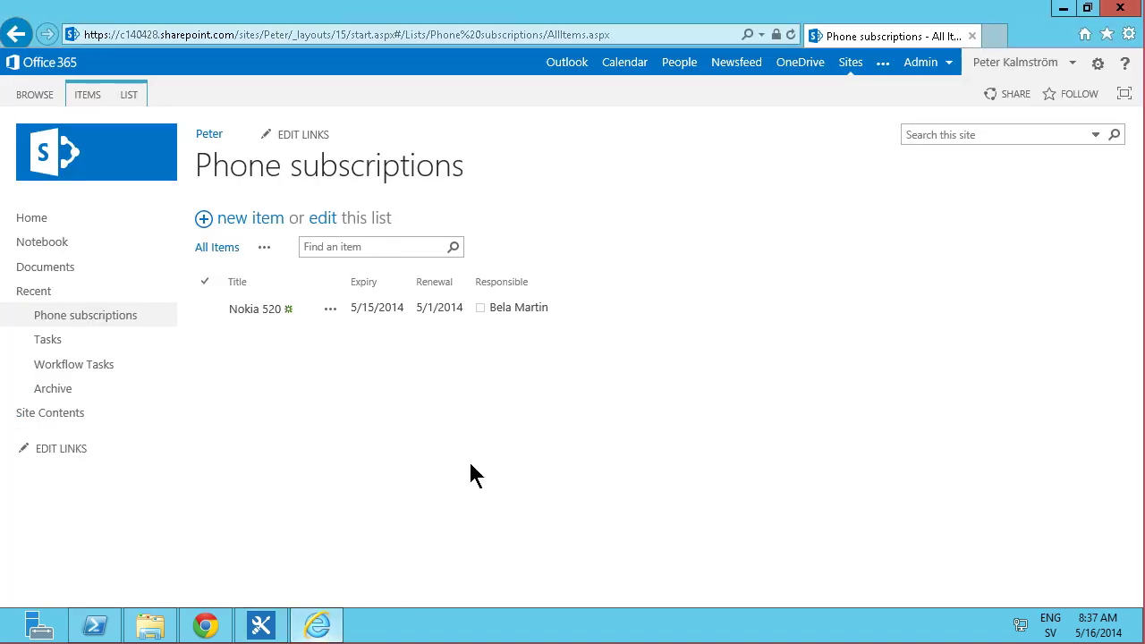
left_click(133, 98)
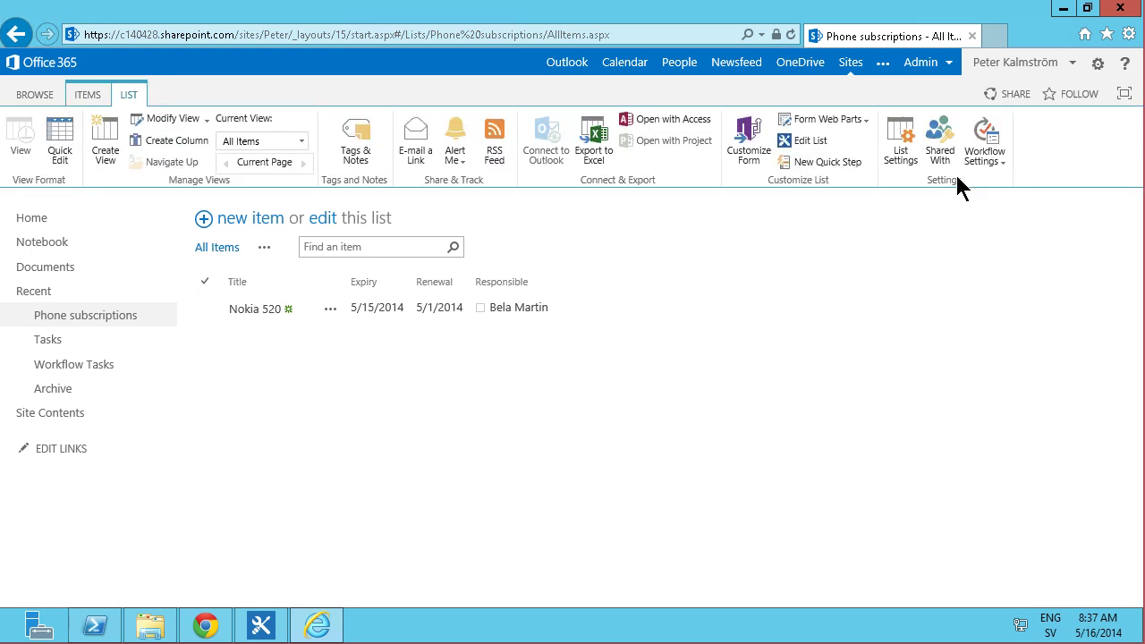
left_click(903, 154)
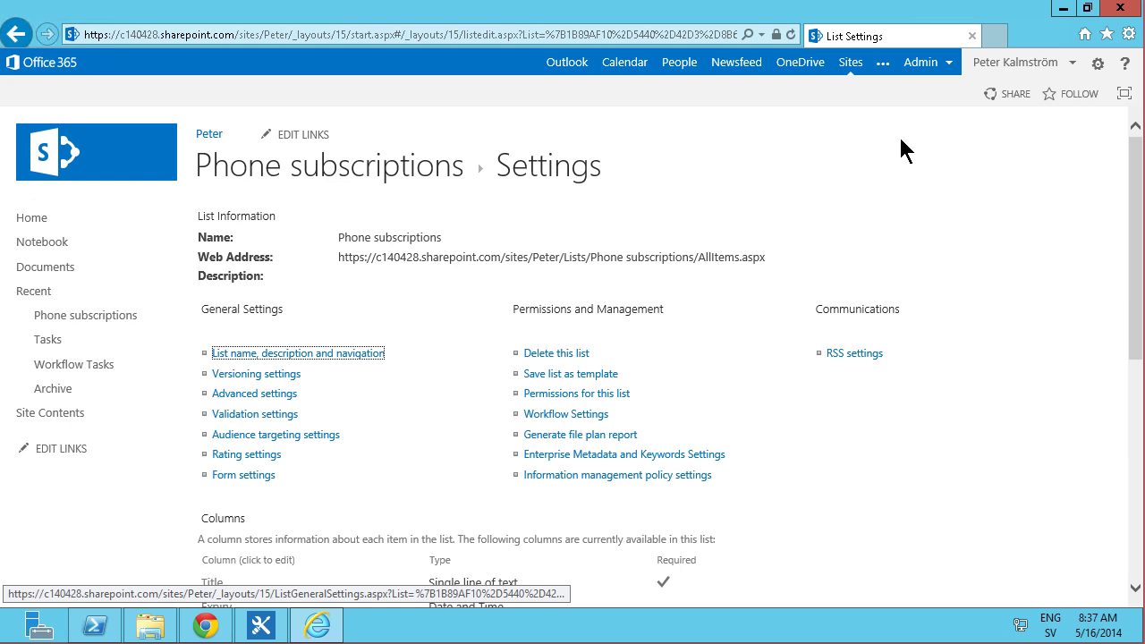
left_click(593, 481)
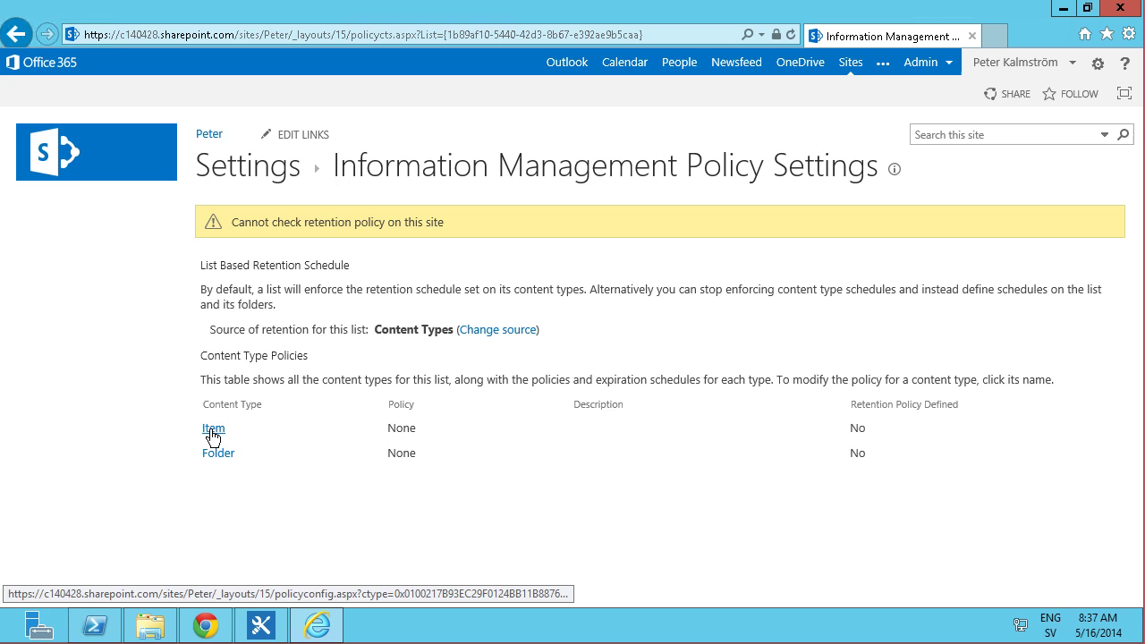
left_click(213, 435)
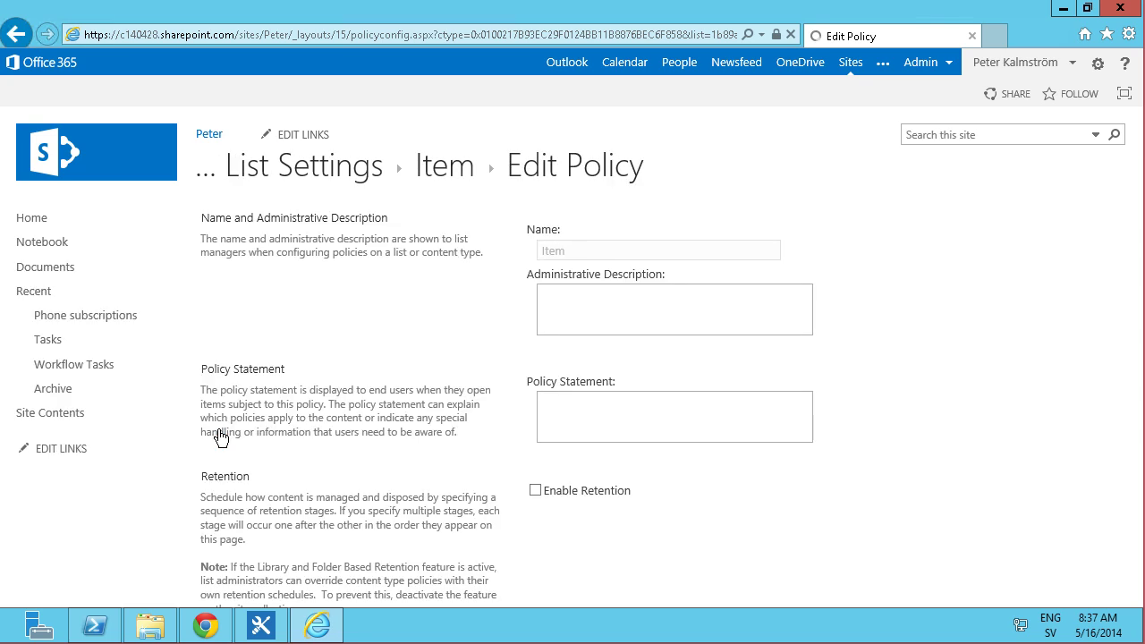
- Enable retention and add a stage triggered at Renewal plus 0 days
left_click(531, 490)
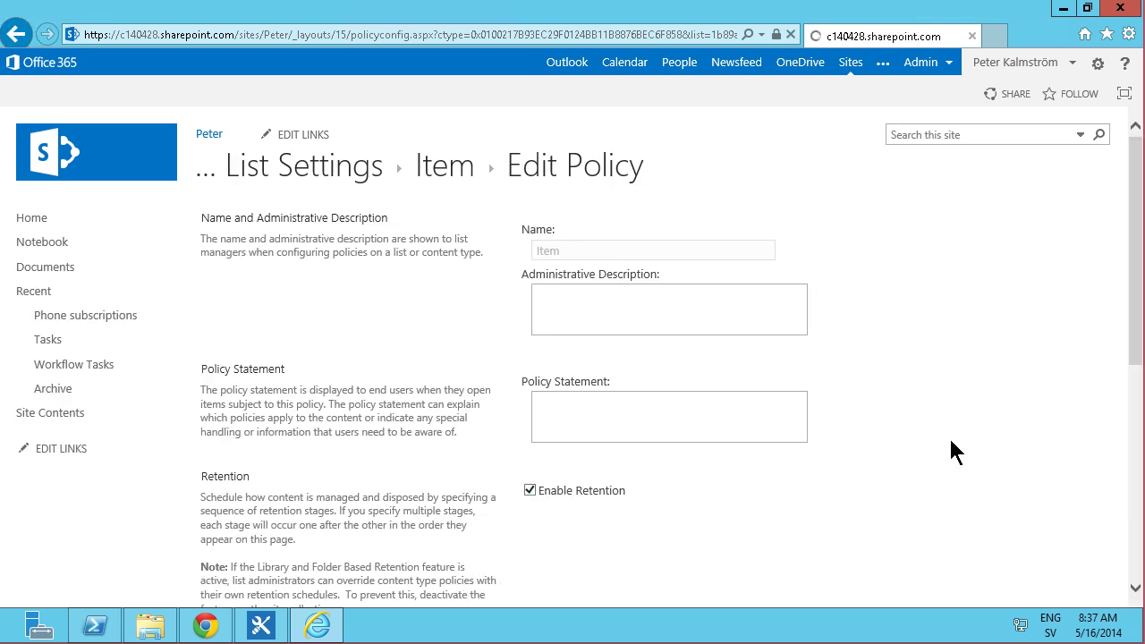
scroll(1136, 378, "down", 3)
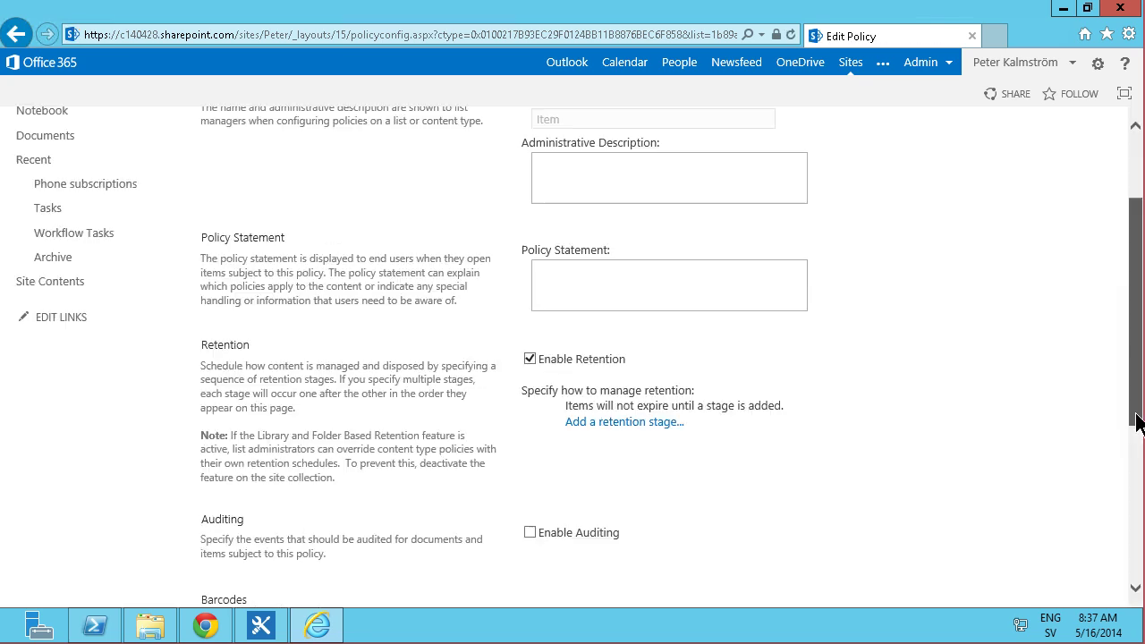
left_click(626, 387)
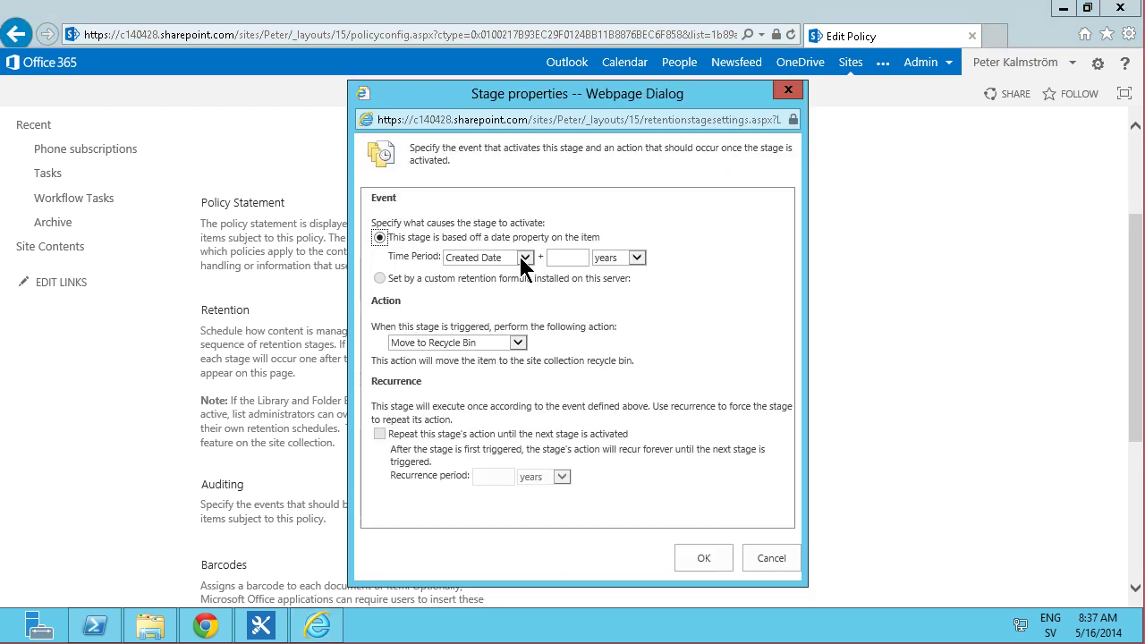
left_click(528, 258)
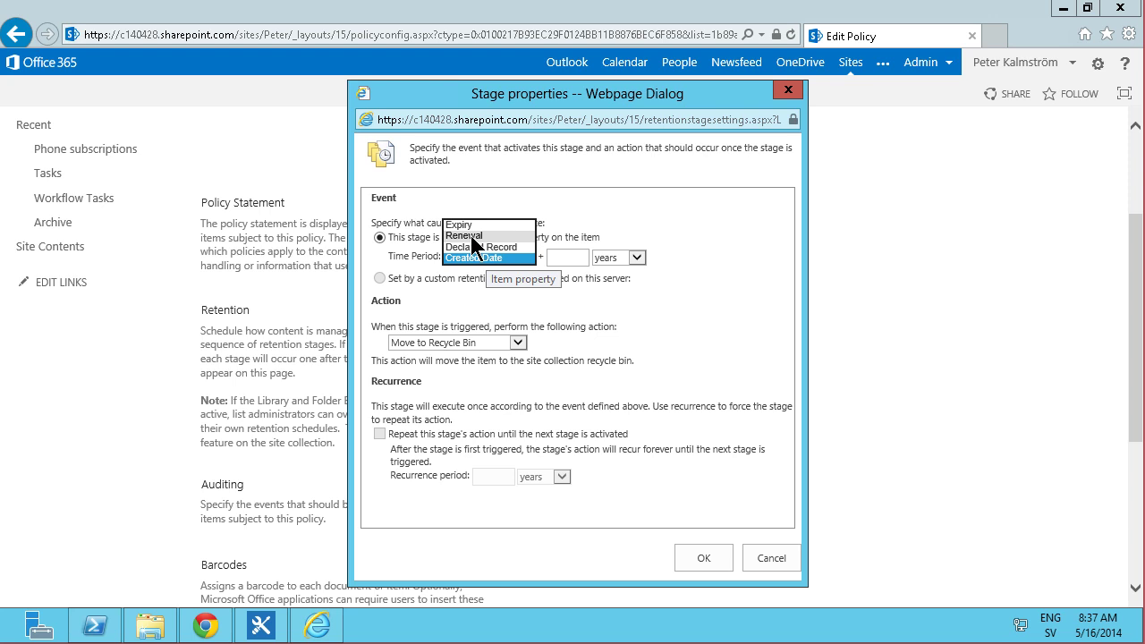
left_click(474, 249)
left_click(568, 259)
type("0")
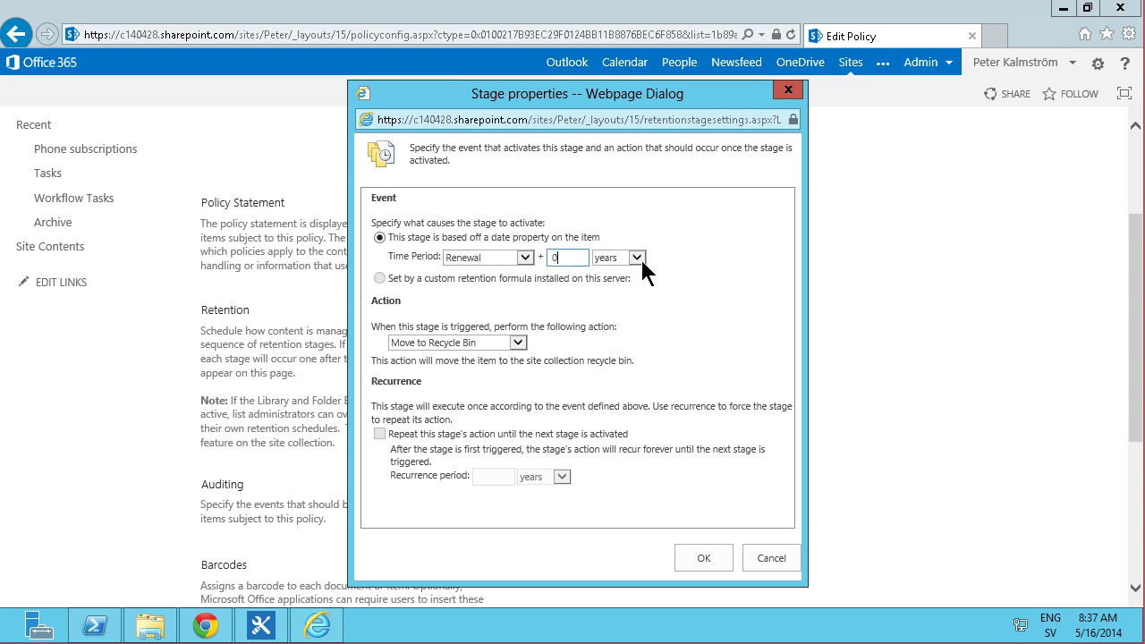
left_click(638, 258)
left_click(607, 236)
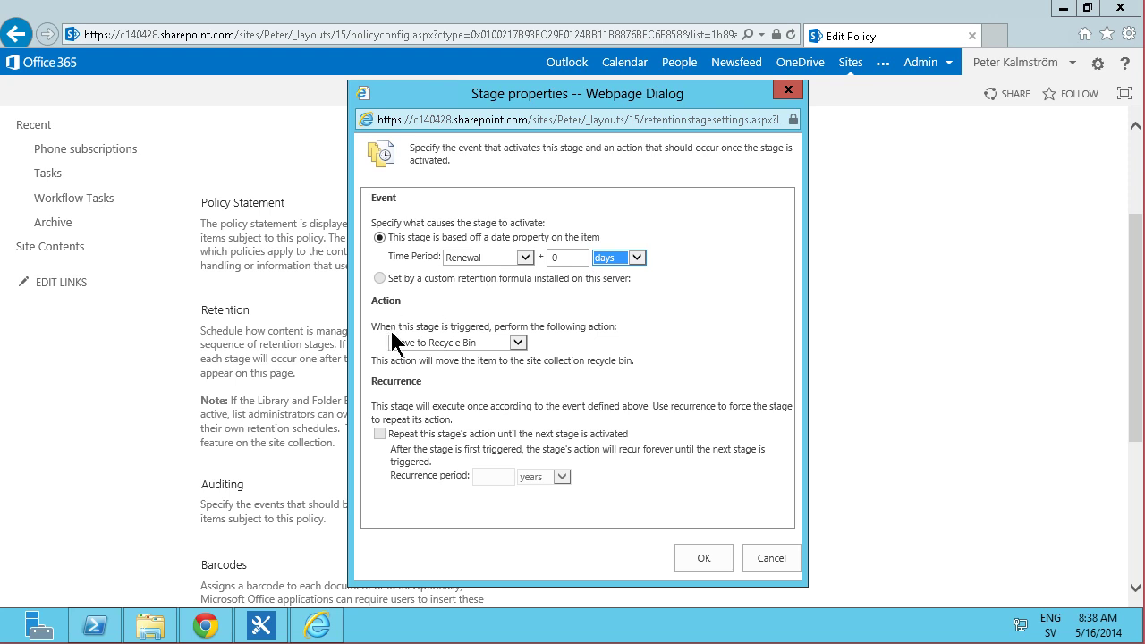
- Make the stage start the AssignRenewalTask workflow, then save the stage and the policy
left_click(442, 344)
left_click(437, 374)
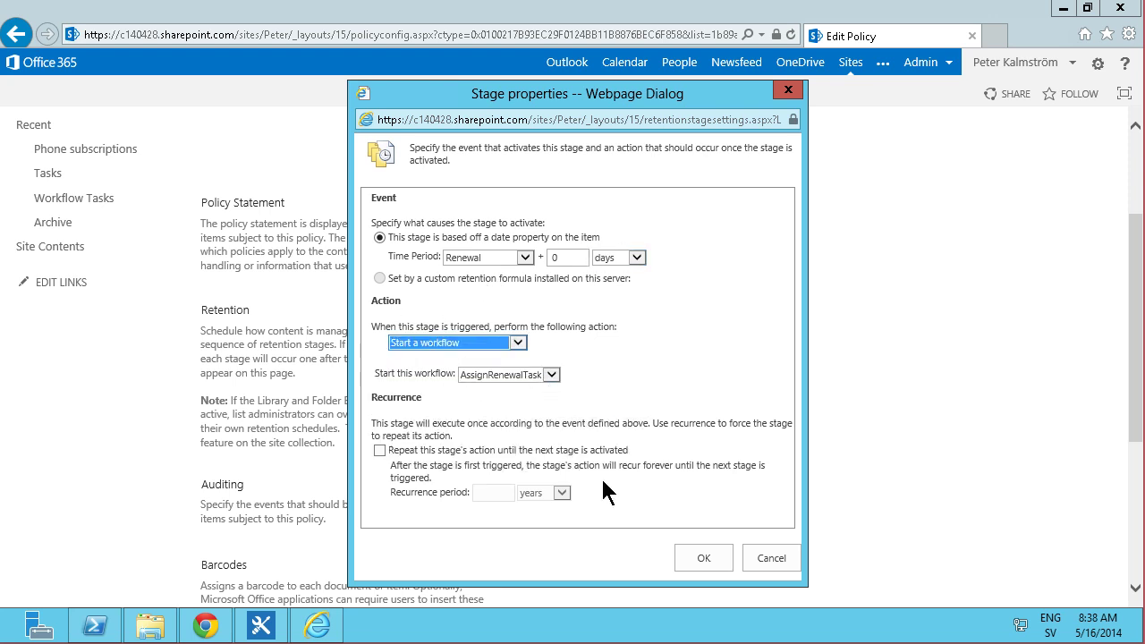
left_click(698, 559)
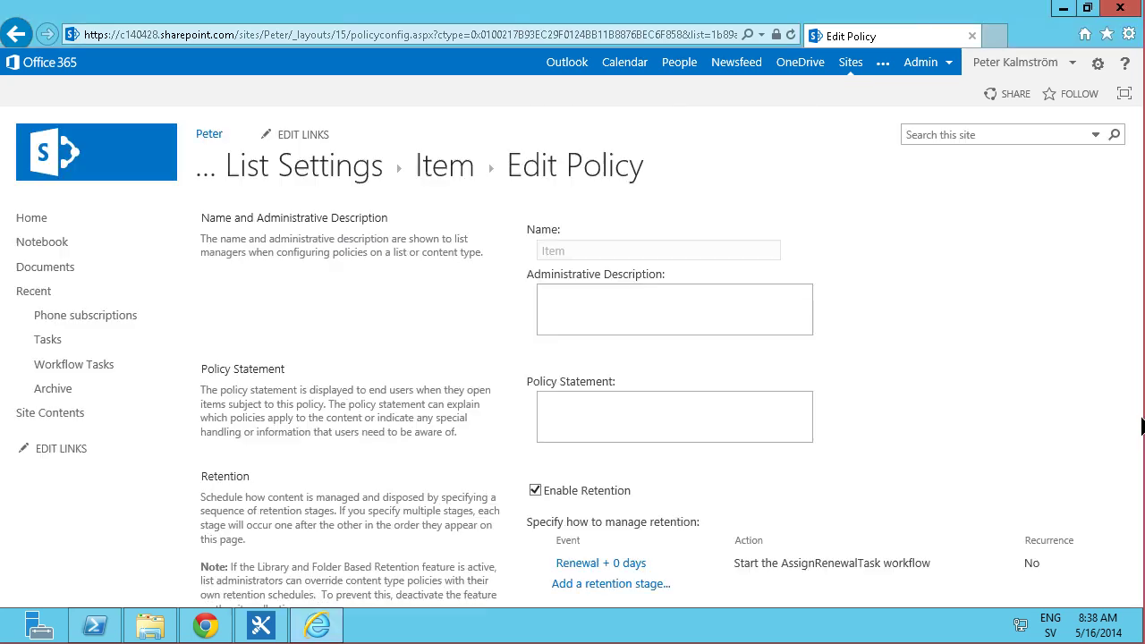
left_click_drag(1140, 433, 1126, 366)
scroll(1126, 367, "down", 5)
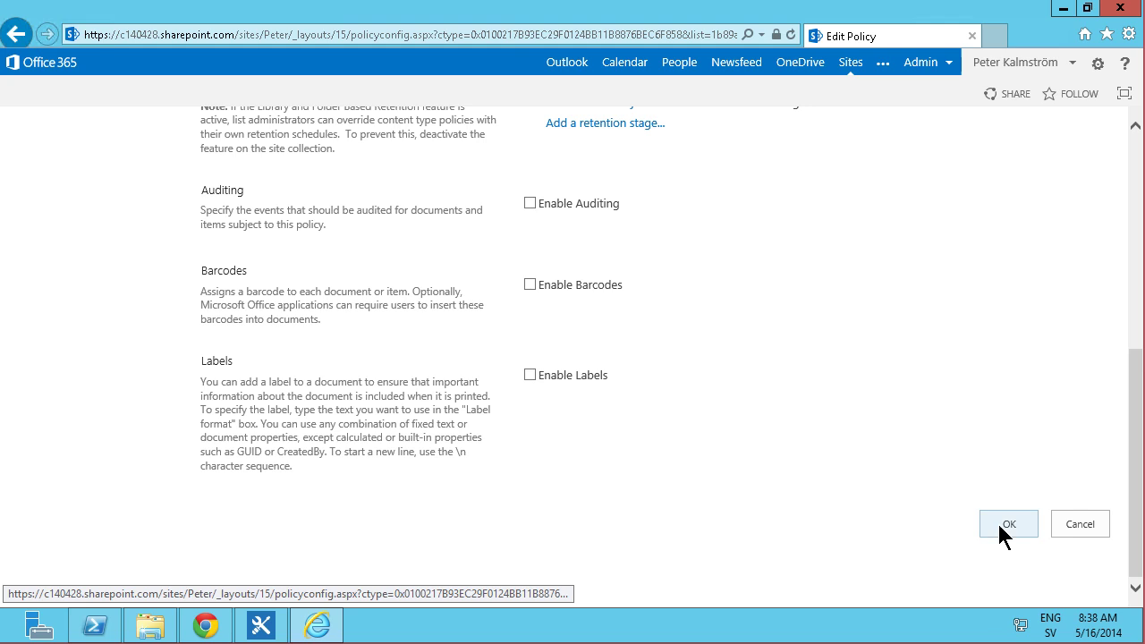
left_click(1001, 527)
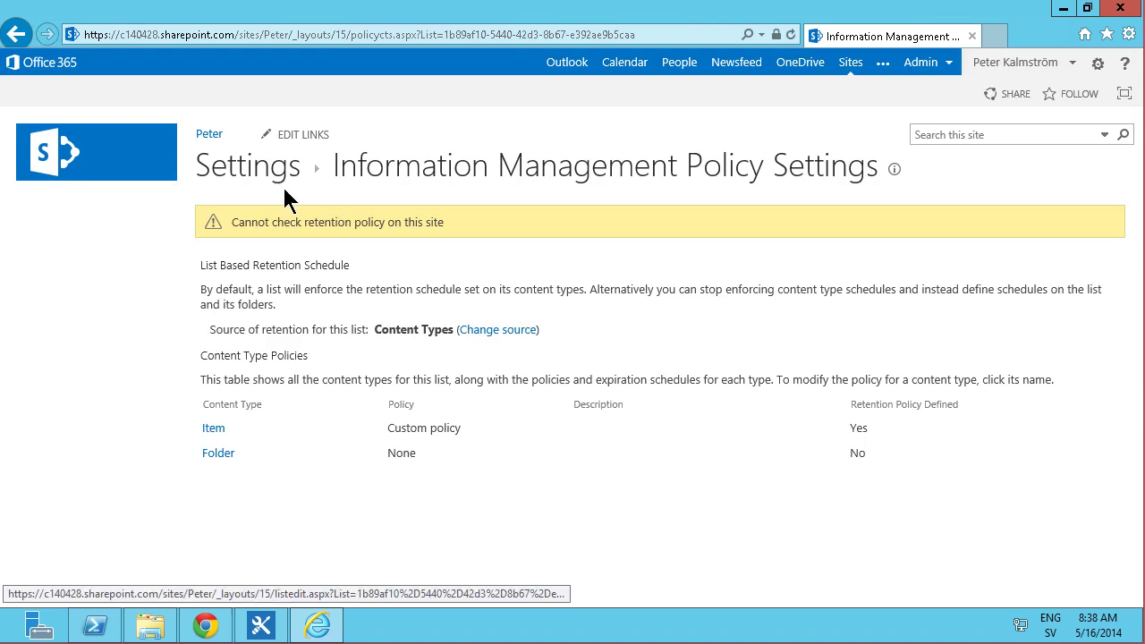
- On the Peter site, start AssignRenewalTask manually on the Nokia 520 item in Phone subscriptions
left_click(210, 136)
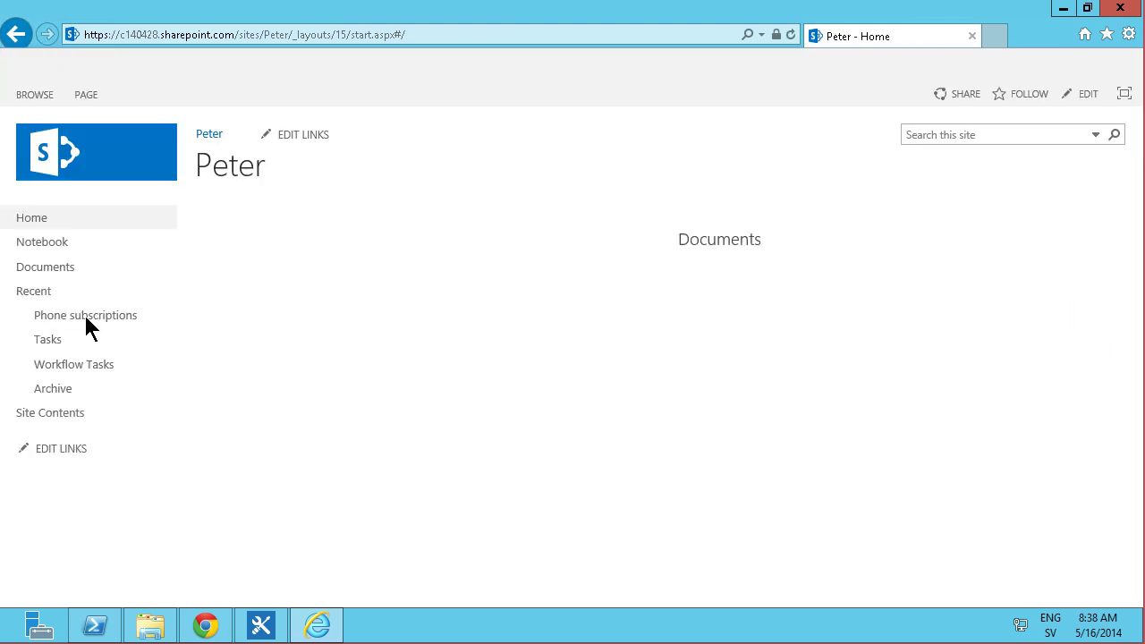
left_click(87, 320)
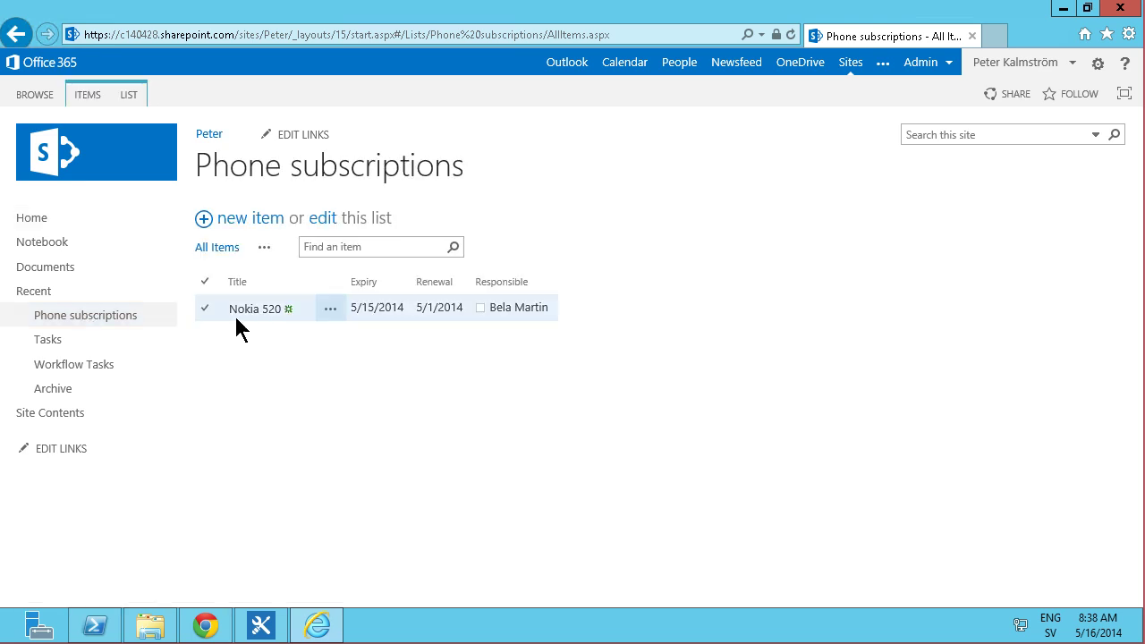
left_click(341, 319)
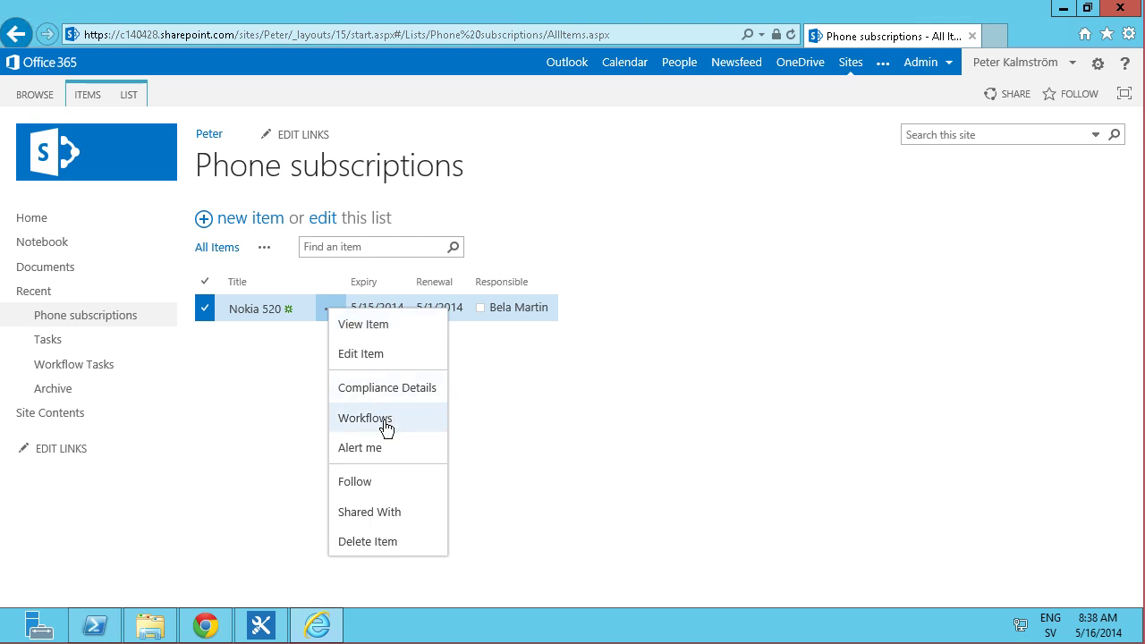
left_click(385, 420)
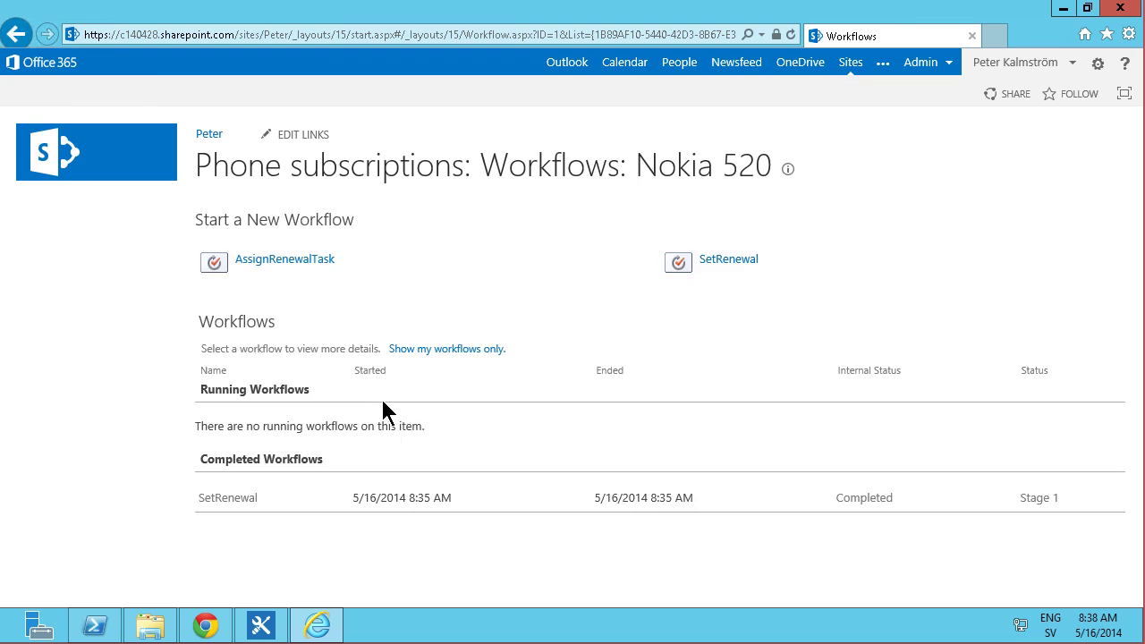
left_click(308, 267)
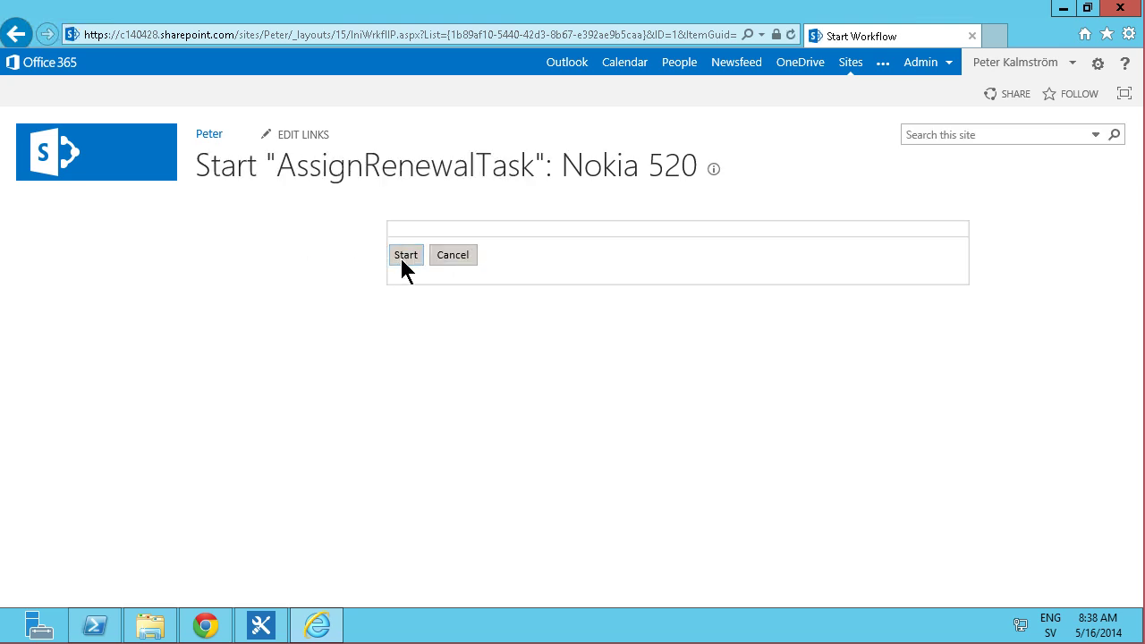
left_click(402, 259)
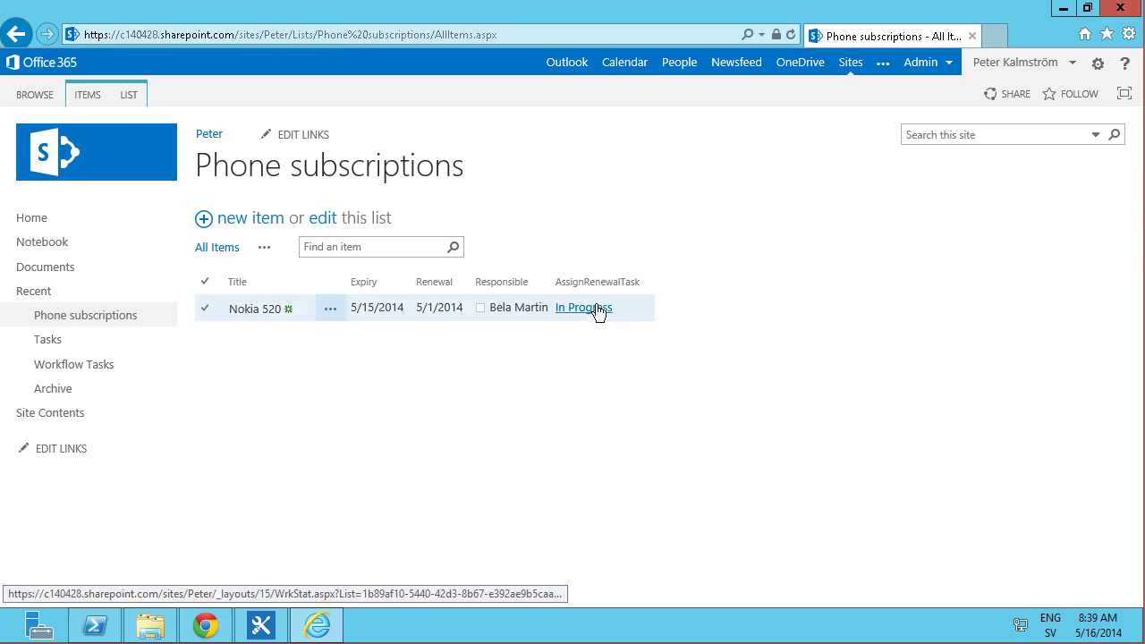
- Uncheck the AssignRenewalTask column in the All Items view, then view the Tasks list
left_click(264, 247)
left_click(294, 270)
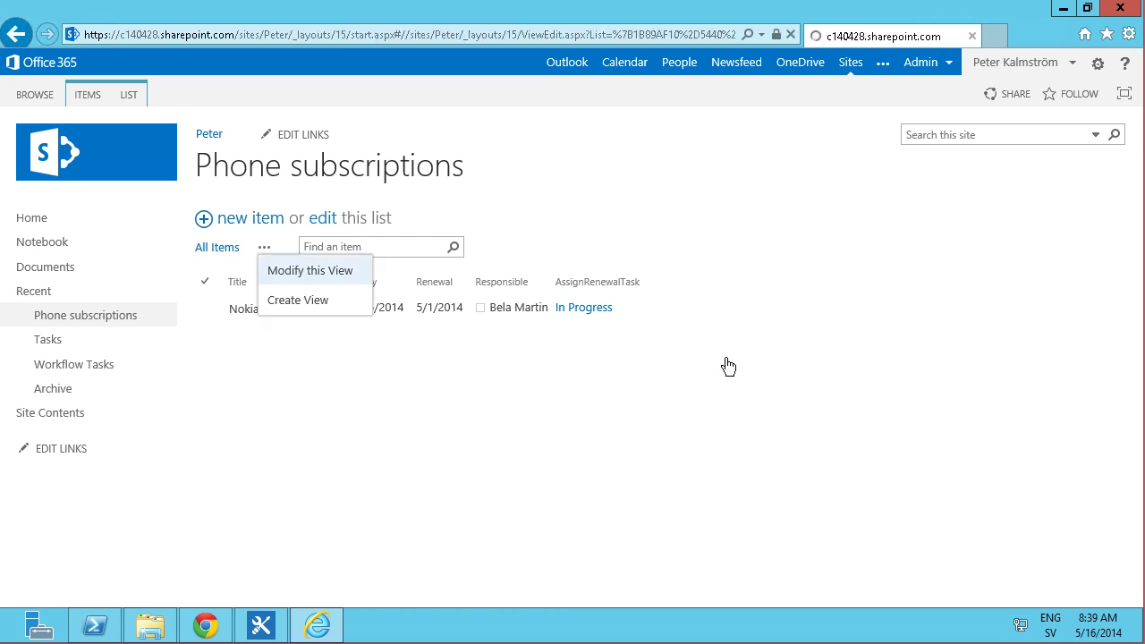
left_click(662, 574)
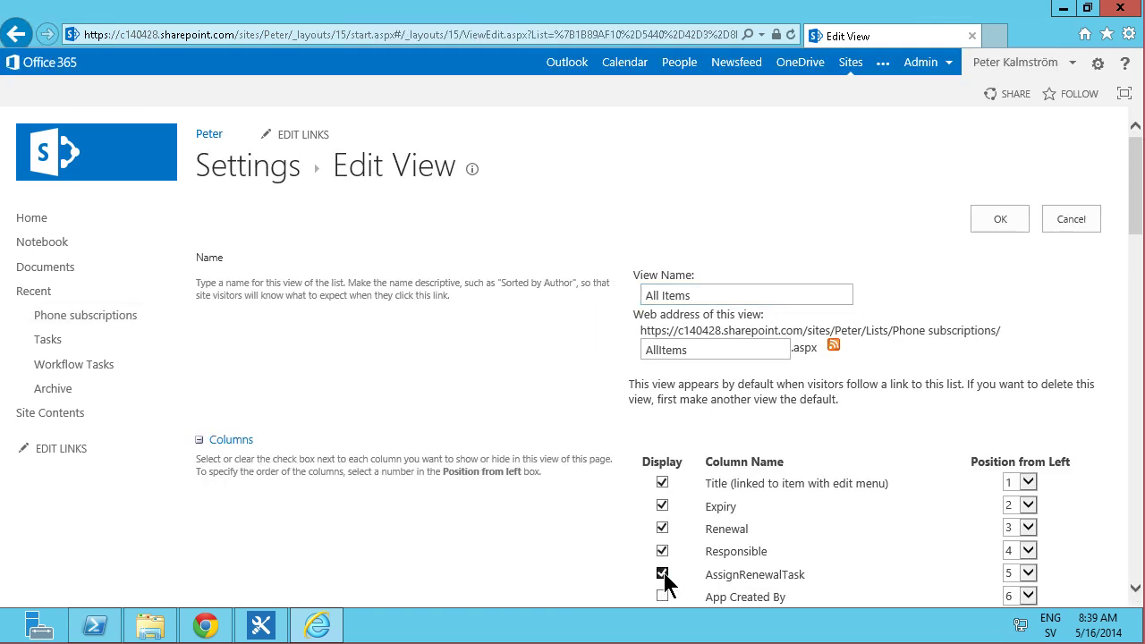
left_click(1004, 220)
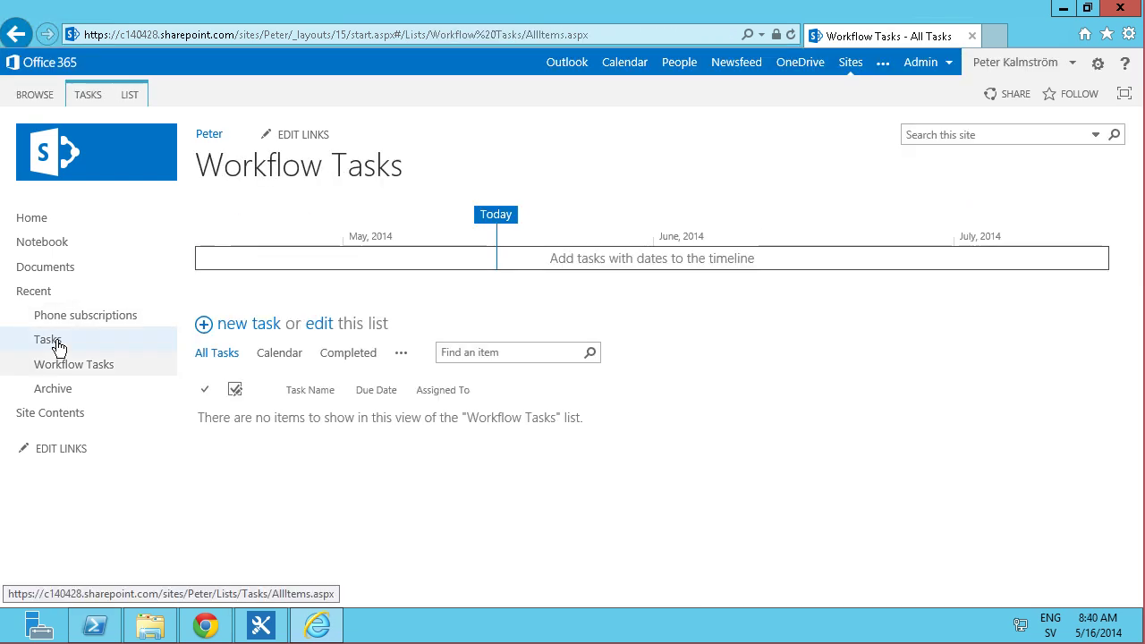
left_click(38, 341)
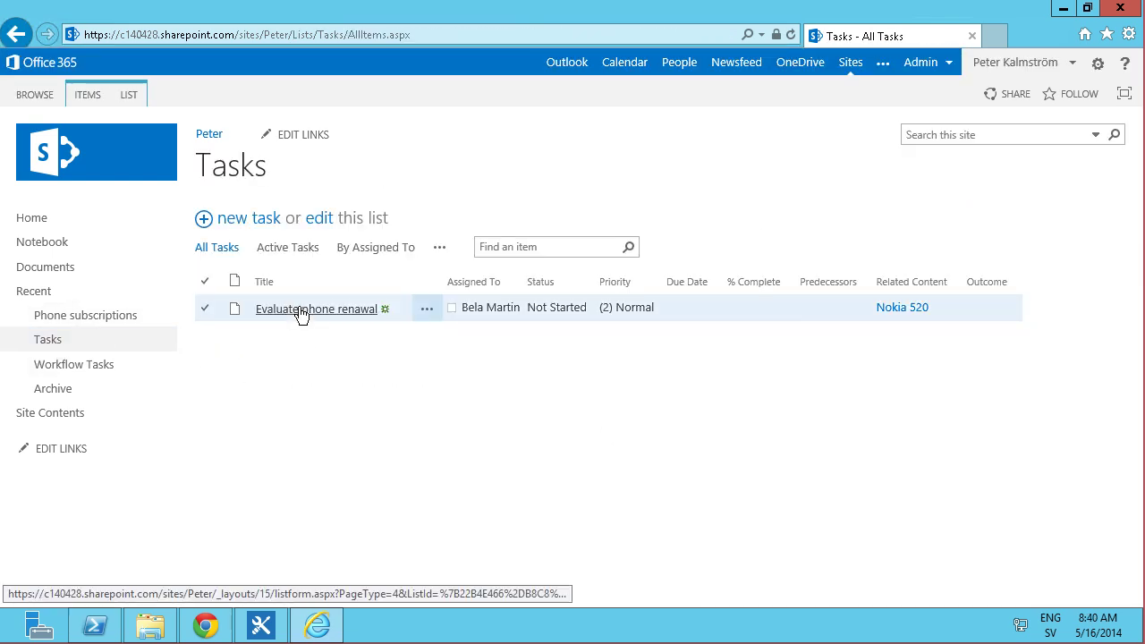